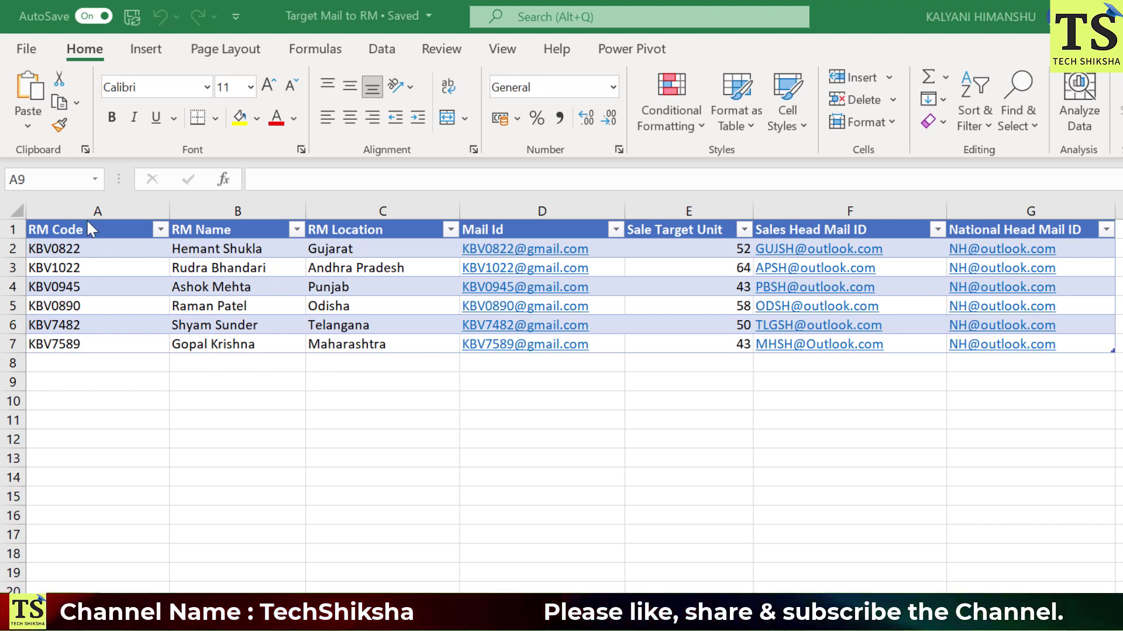
# Format the RM data in A1:E7 of the Excel sheet as a table
pyautogui.moveTo(672, 344); pyautogui.dragTo(117, 225)
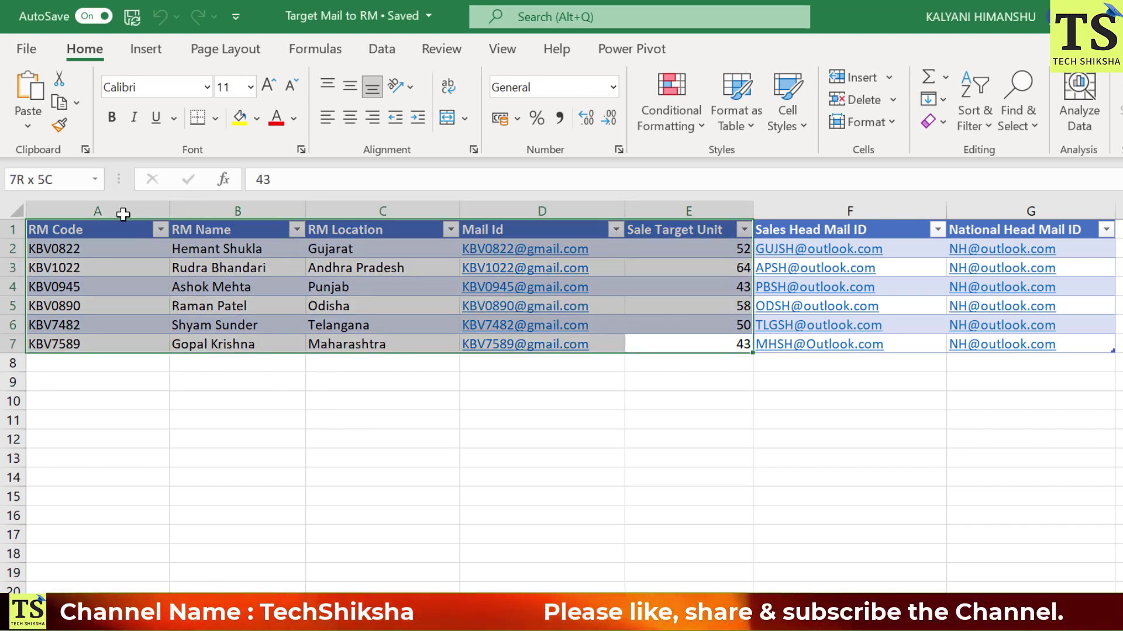
pyautogui.hotkey('ctrl', 't')
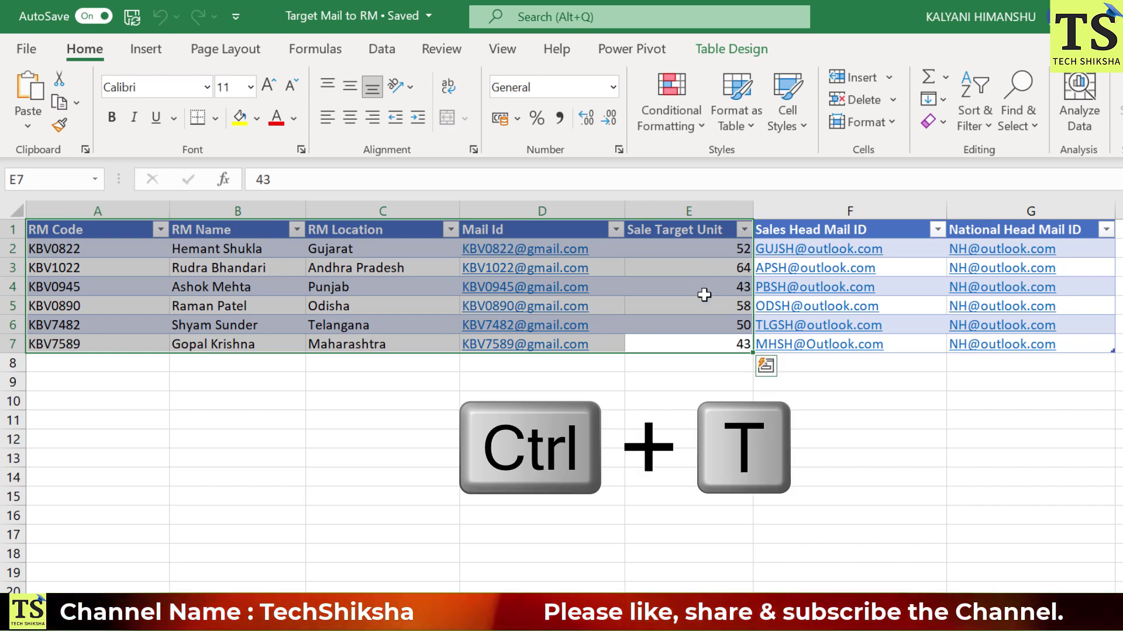
pyautogui.click(754, 394)
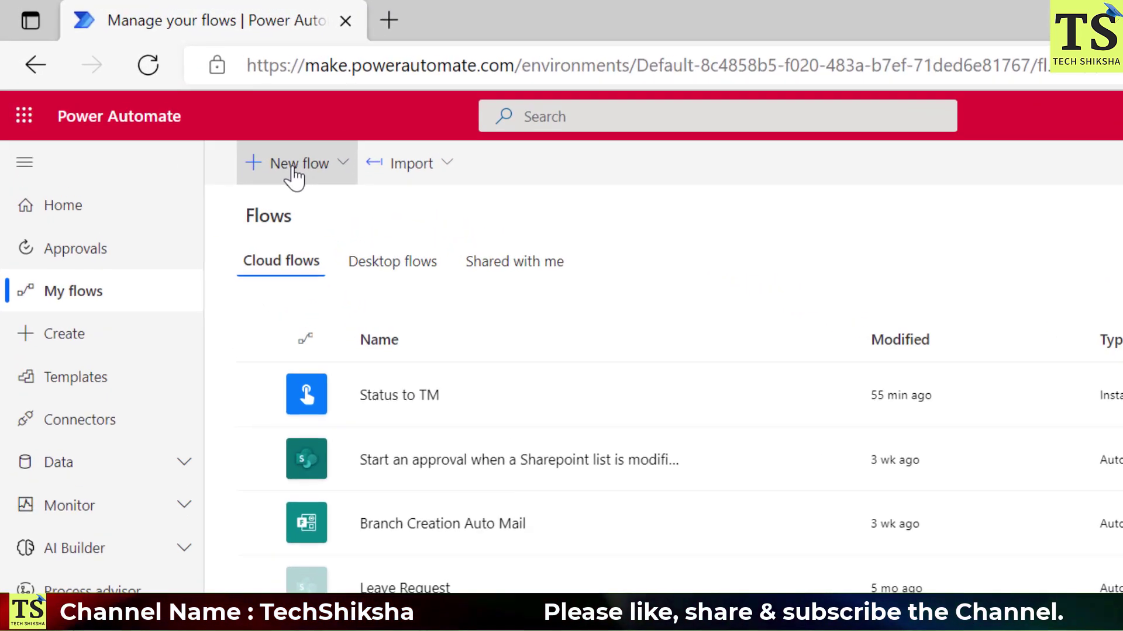
# Create an instant cloud flow named 'Send Target to RM' using the Manually trigger a flow trigger
pyautogui.click(226, 142)
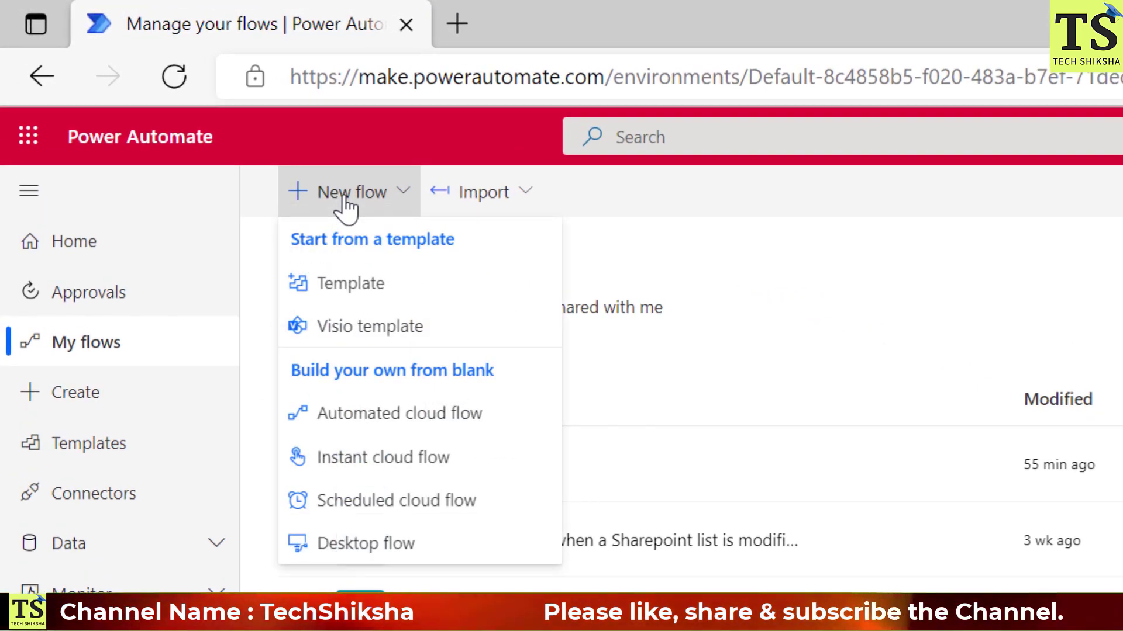
pyautogui.click(479, 461)
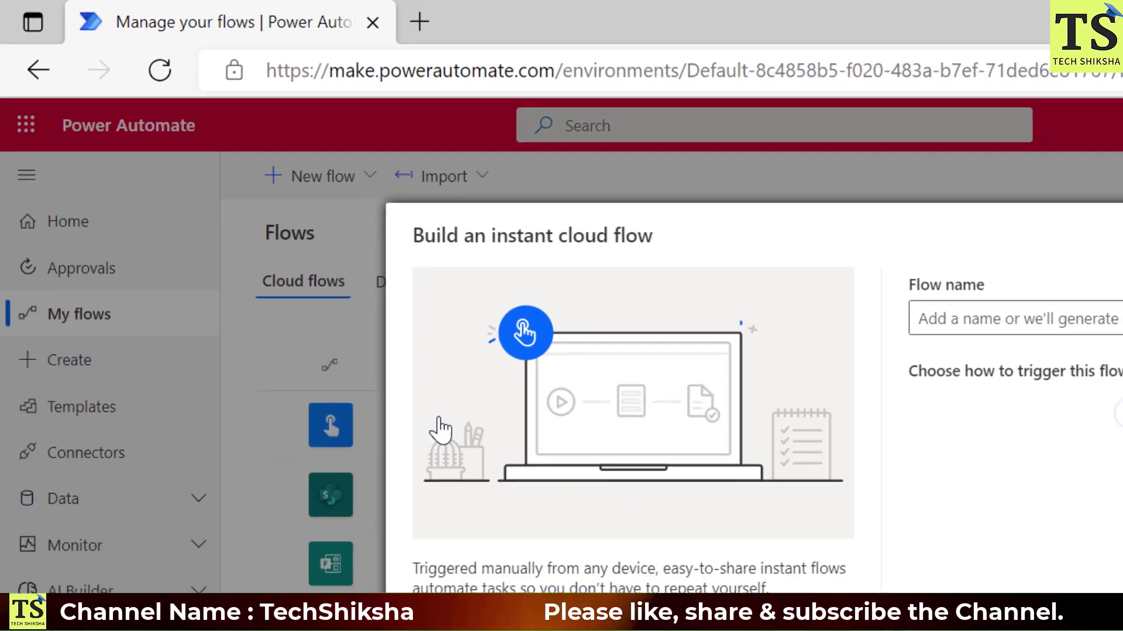
pyautogui.click(685, 219)
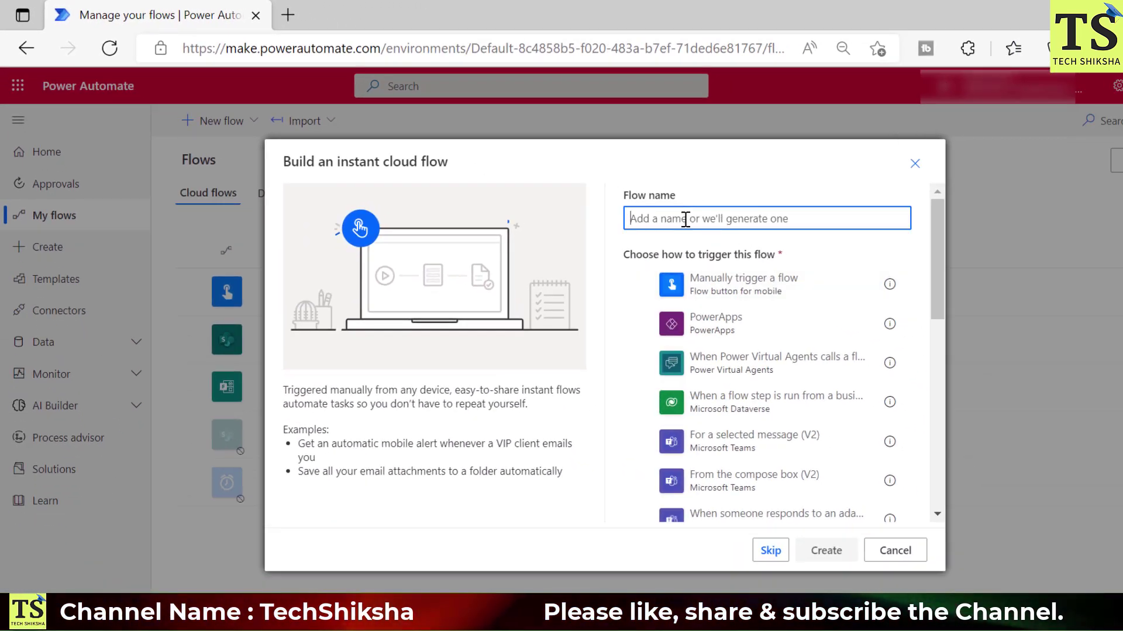
pyautogui.write('Sen')
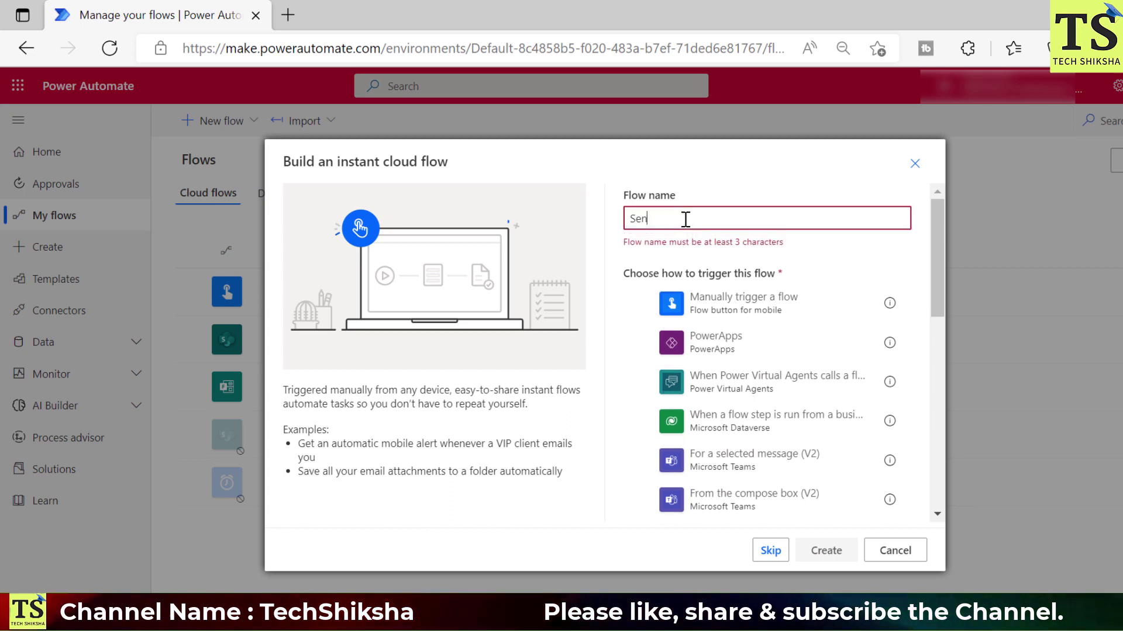
pyautogui.write('d Target')
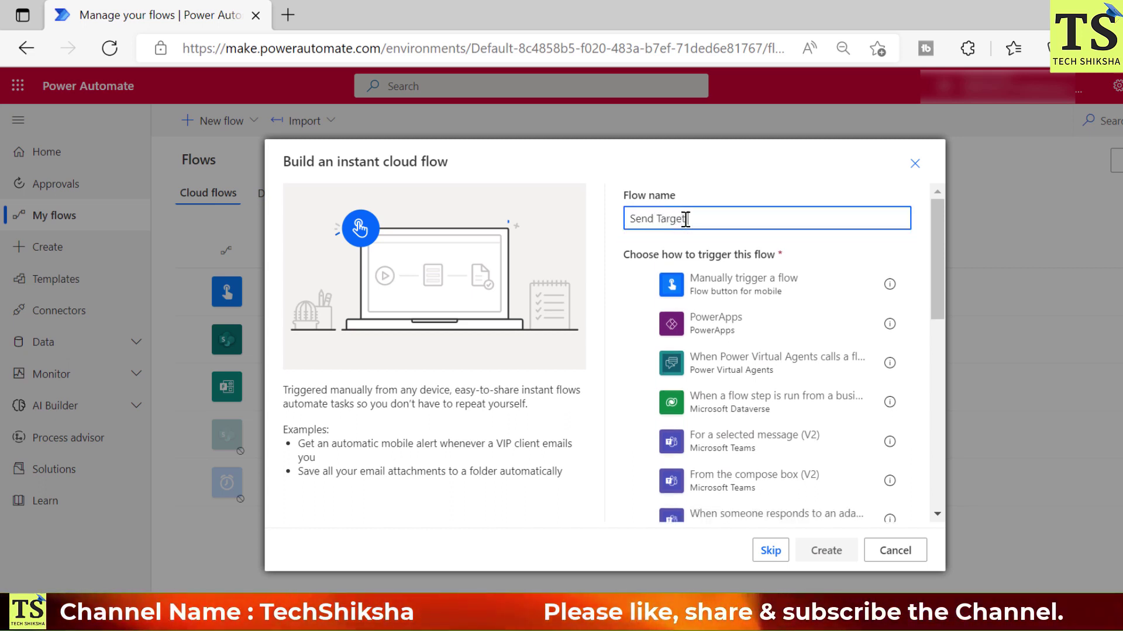
pyautogui.write(' to RM')
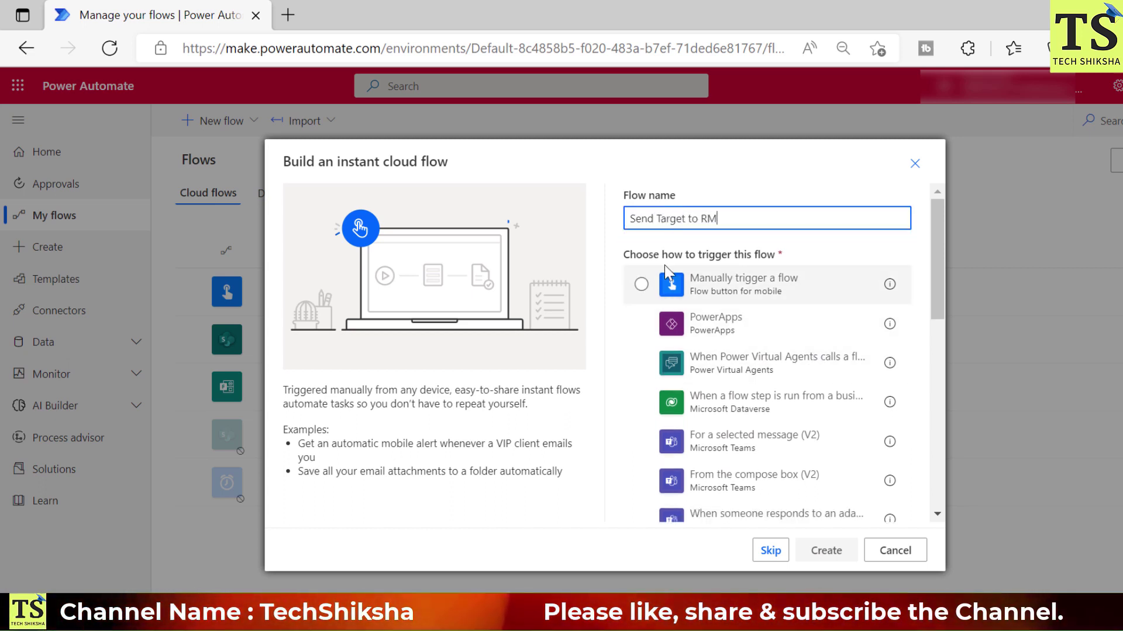
pyautogui.click(640, 284)
pyautogui.click(826, 550)
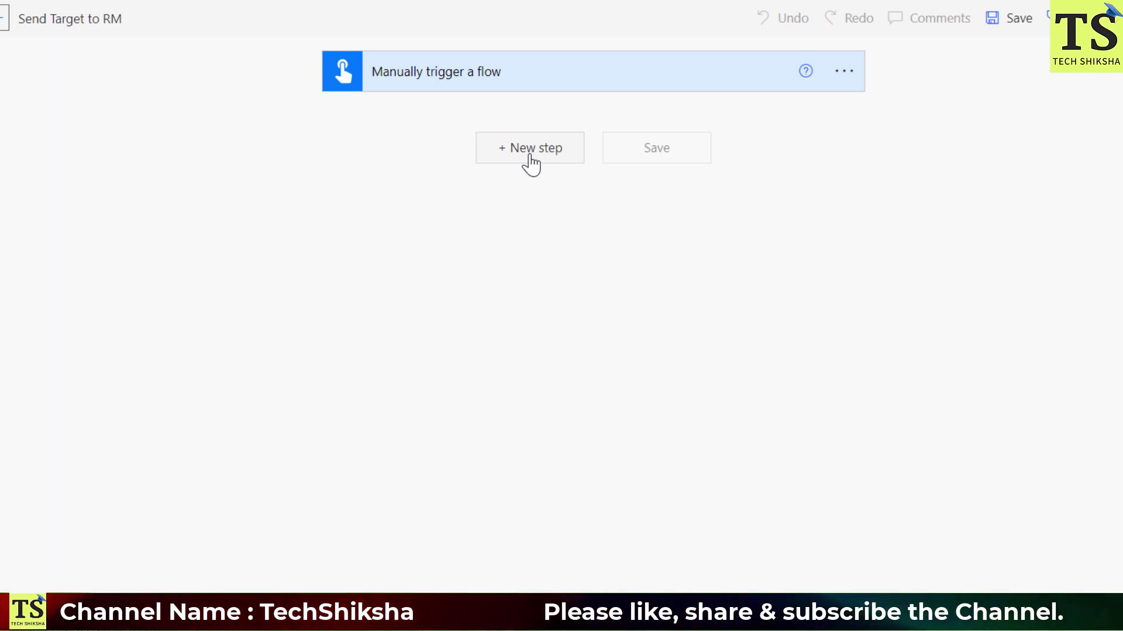
# Add a new step, search the Excel Online (Business) connector for 'list', and pick List rows present in a table
pyautogui.click(530, 158)
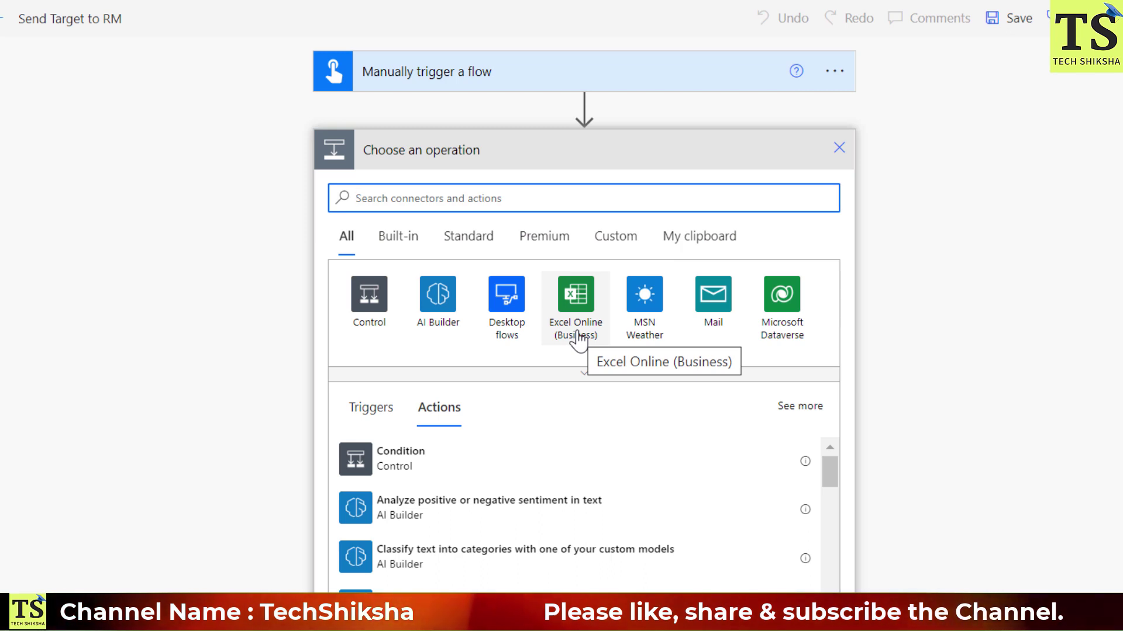
pyautogui.click(578, 341)
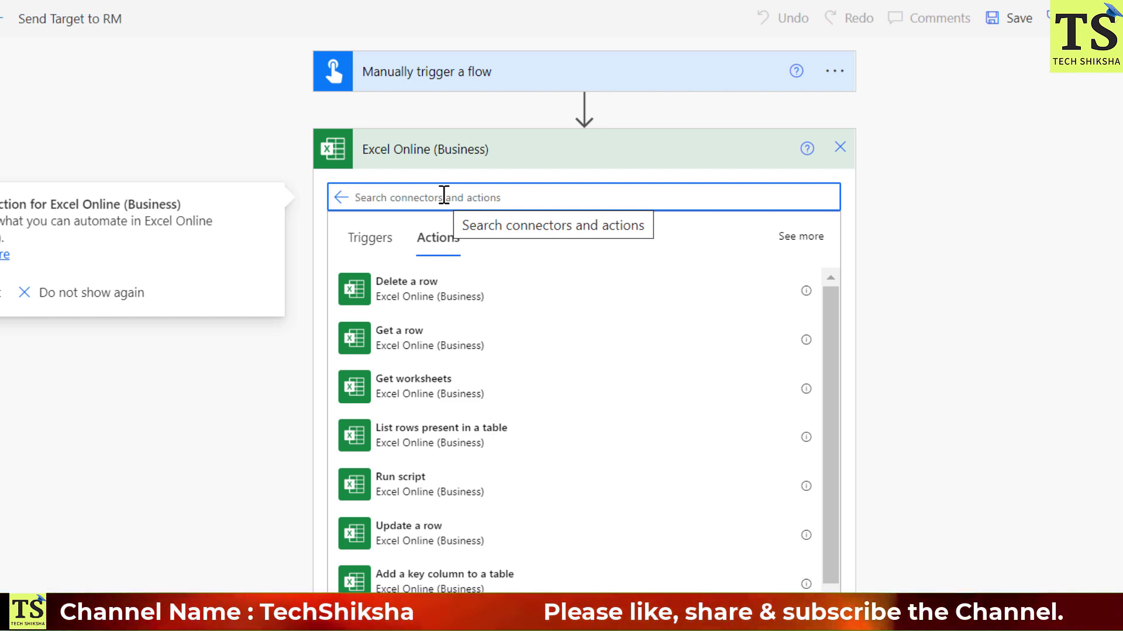
pyautogui.write('lis')
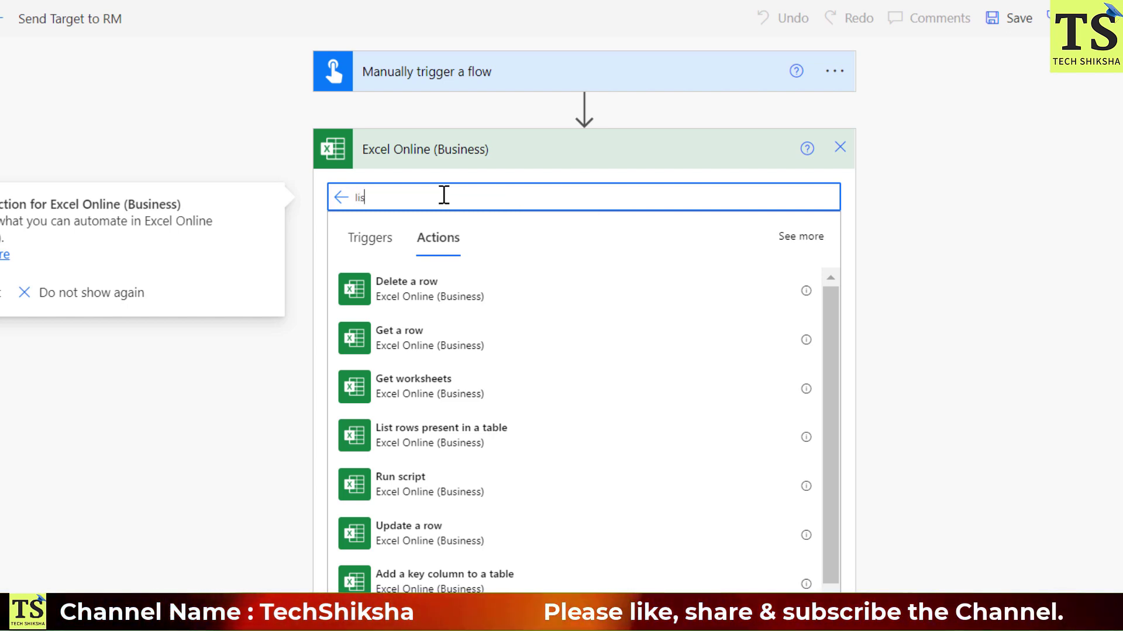
pyautogui.write('t')
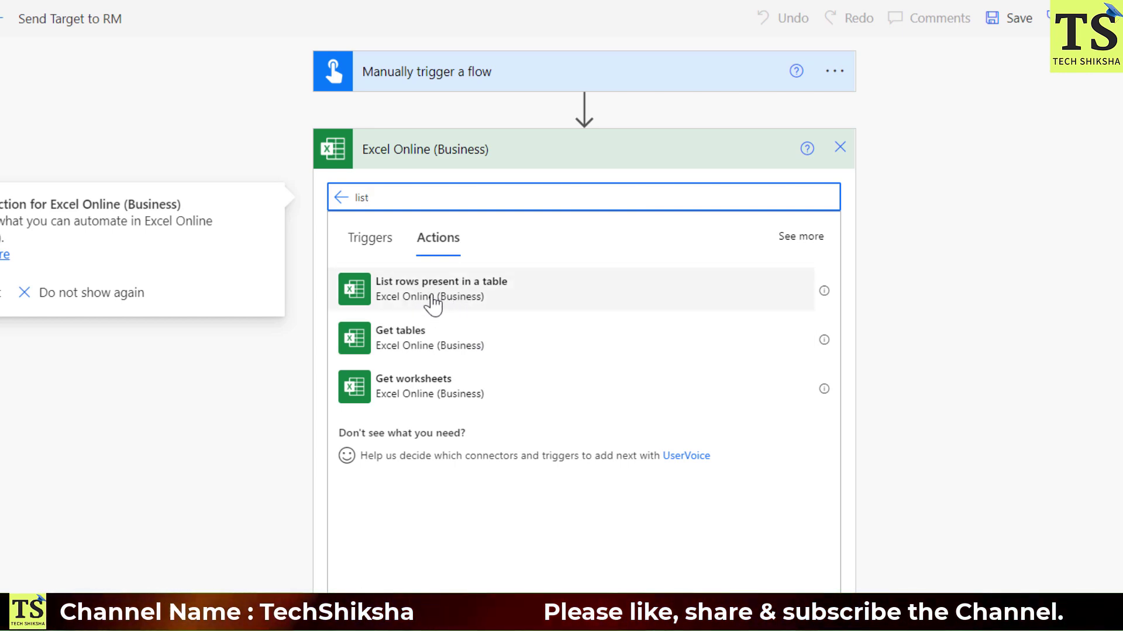
pyautogui.click(432, 303)
pyautogui.click(432, 302)
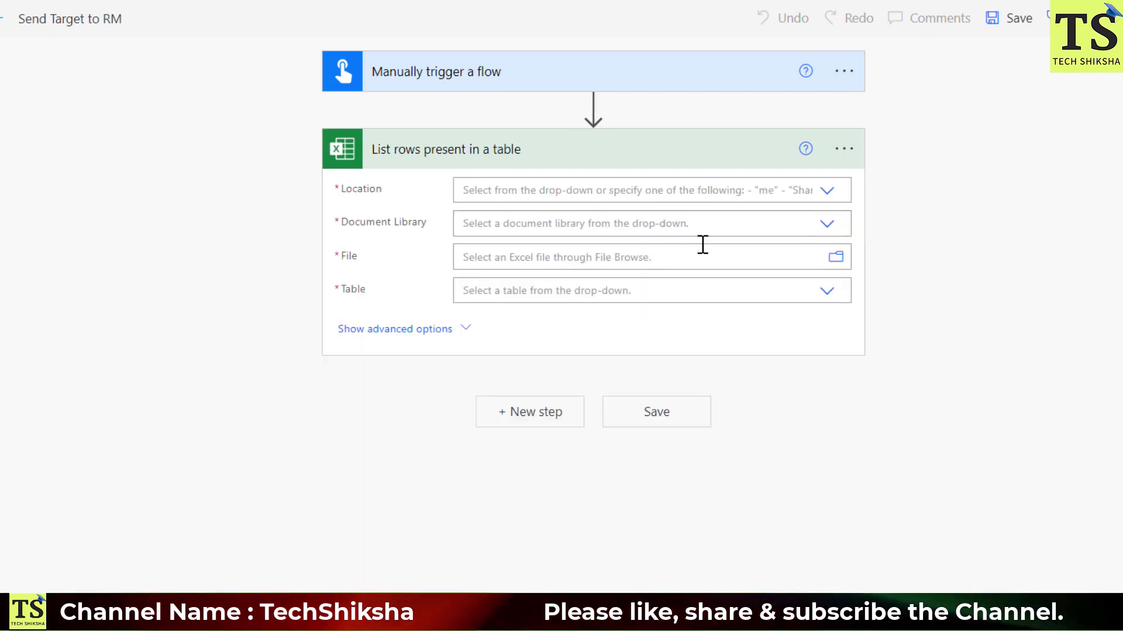
# Point List rows at Table2 in OneDrive's Target Mail to RM.xlsx, then add another step
pyautogui.click(826, 193)
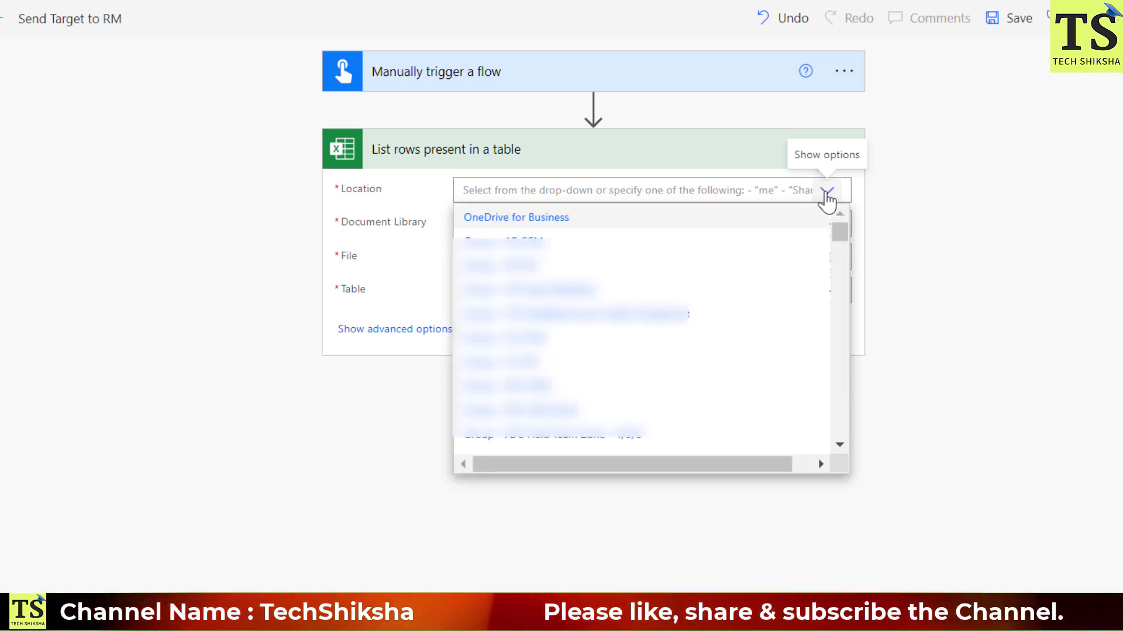
pyautogui.click(523, 219)
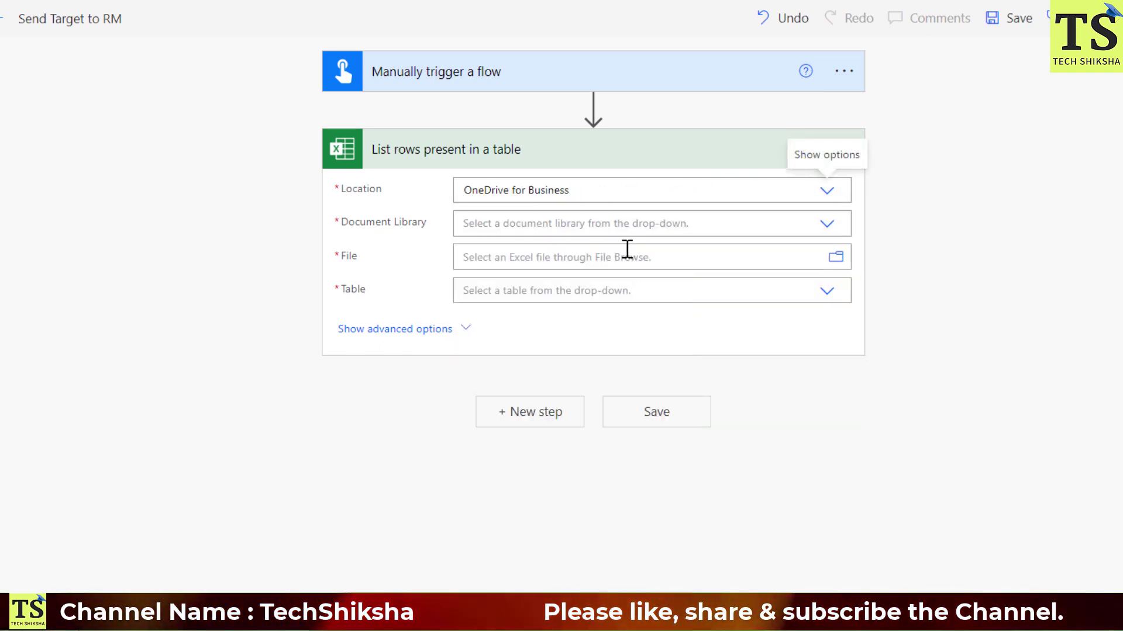
pyautogui.click(815, 226)
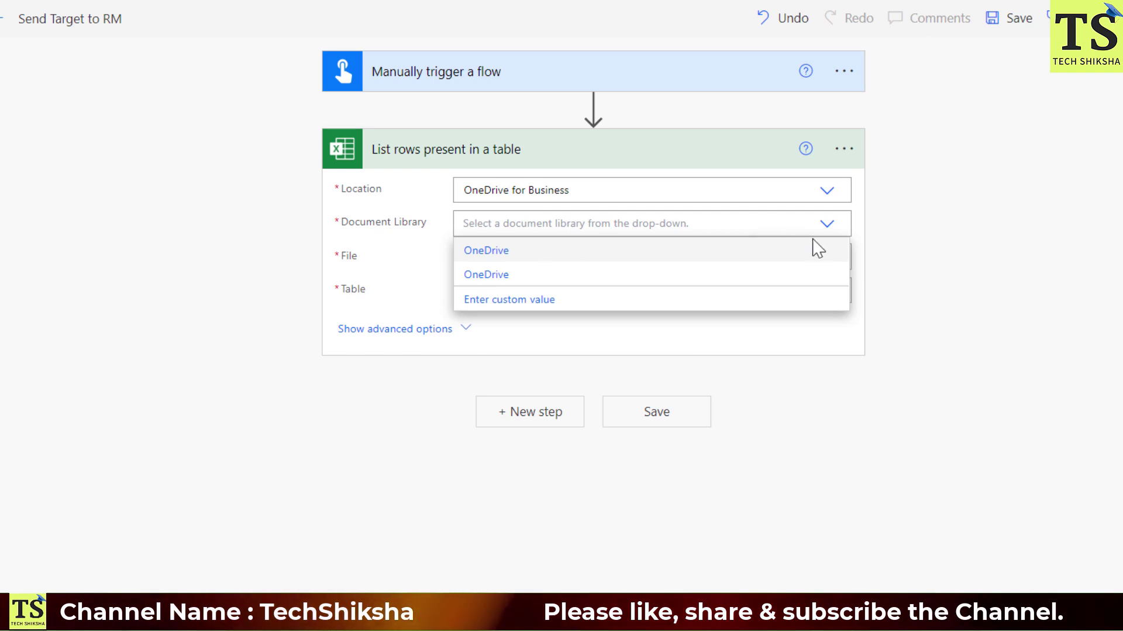
pyautogui.click(488, 252)
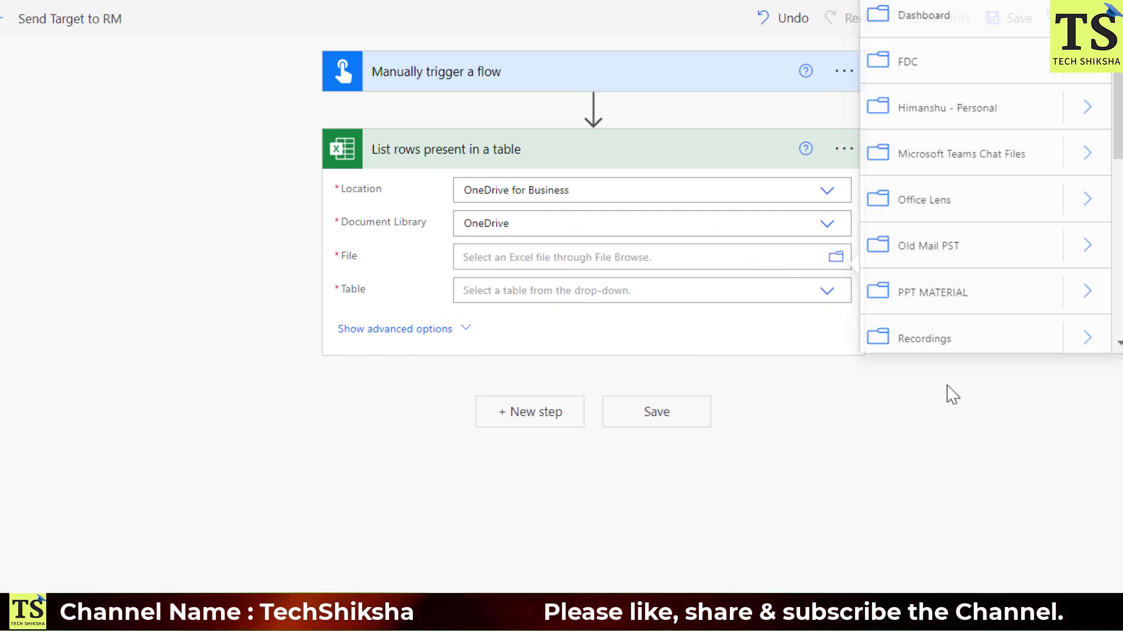
pyautogui.scroll(-5, 959, 293)
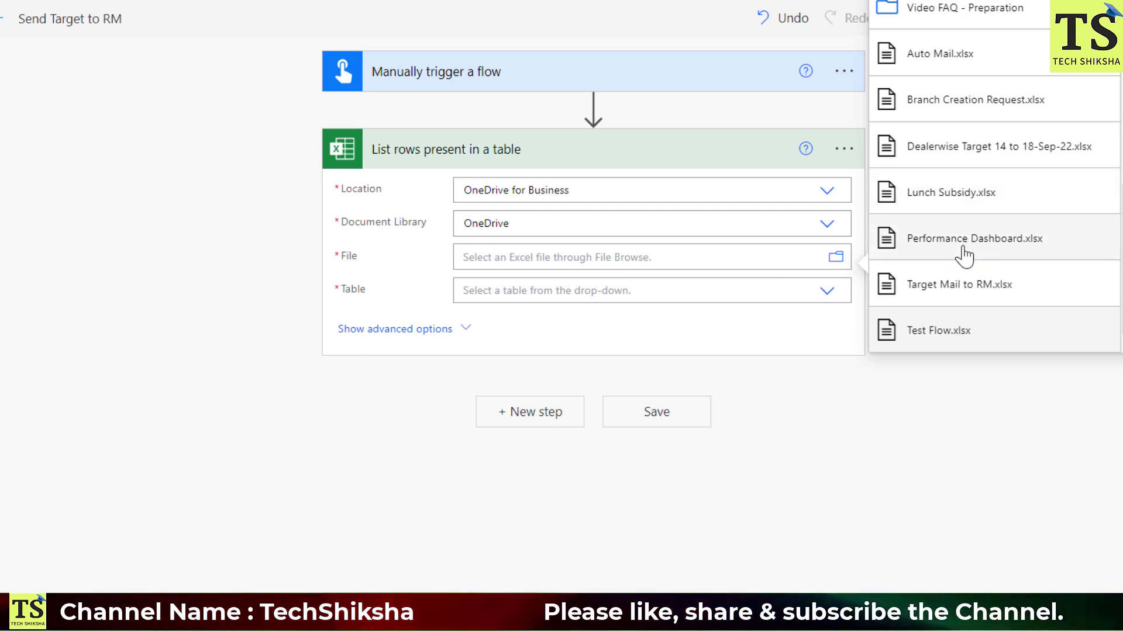
pyautogui.click(965, 287)
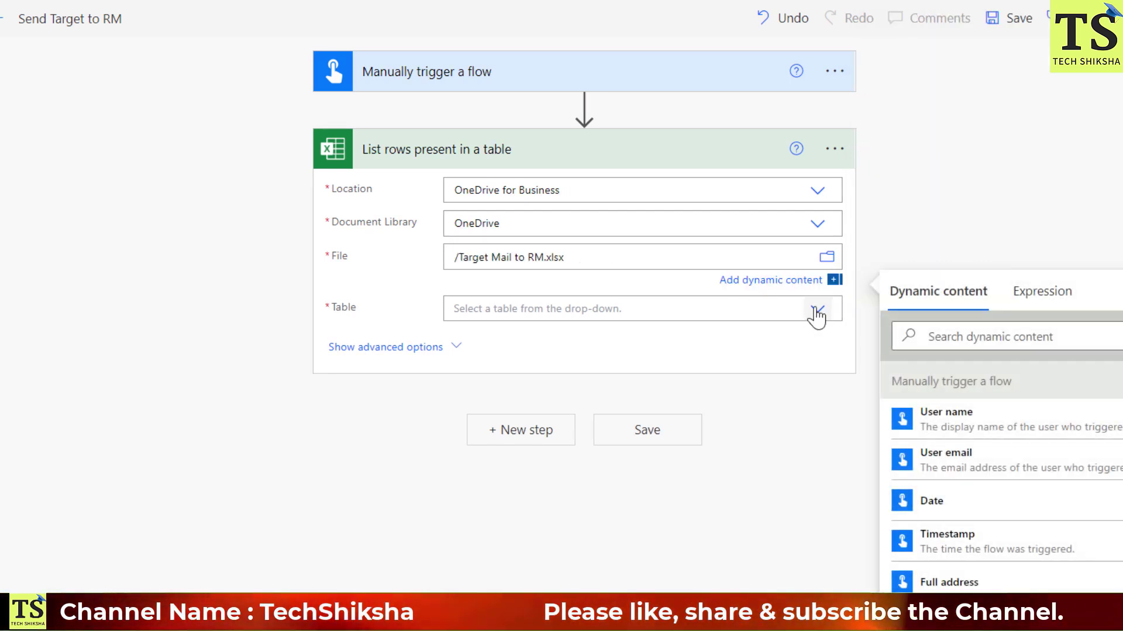
pyautogui.click(816, 311)
pyautogui.click(826, 291)
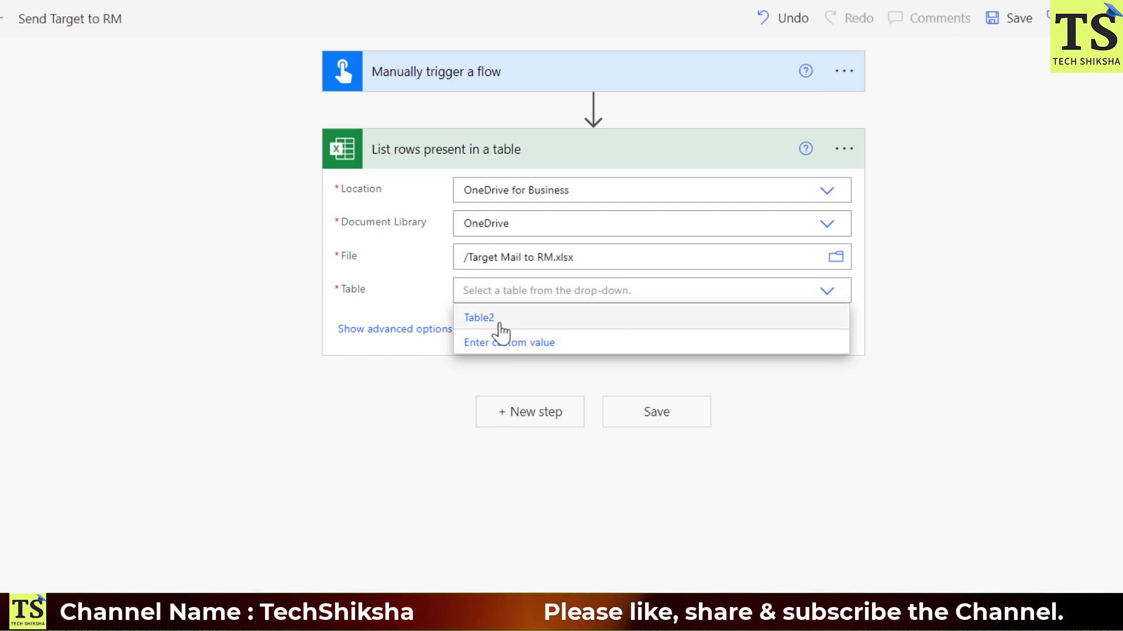
pyautogui.click(481, 320)
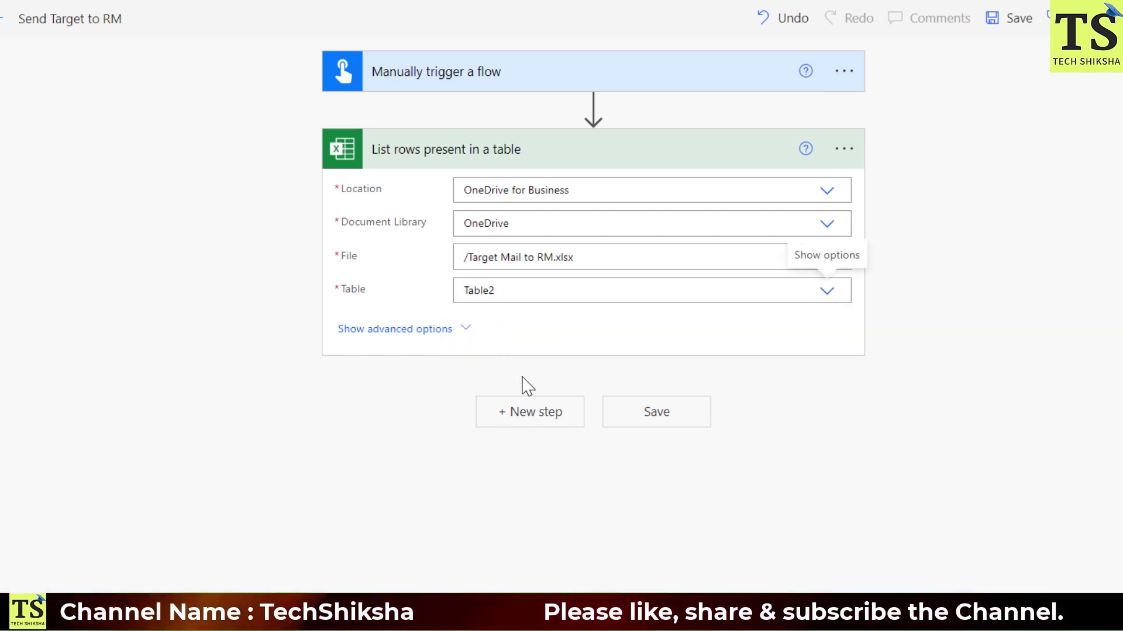
pyautogui.click(521, 416)
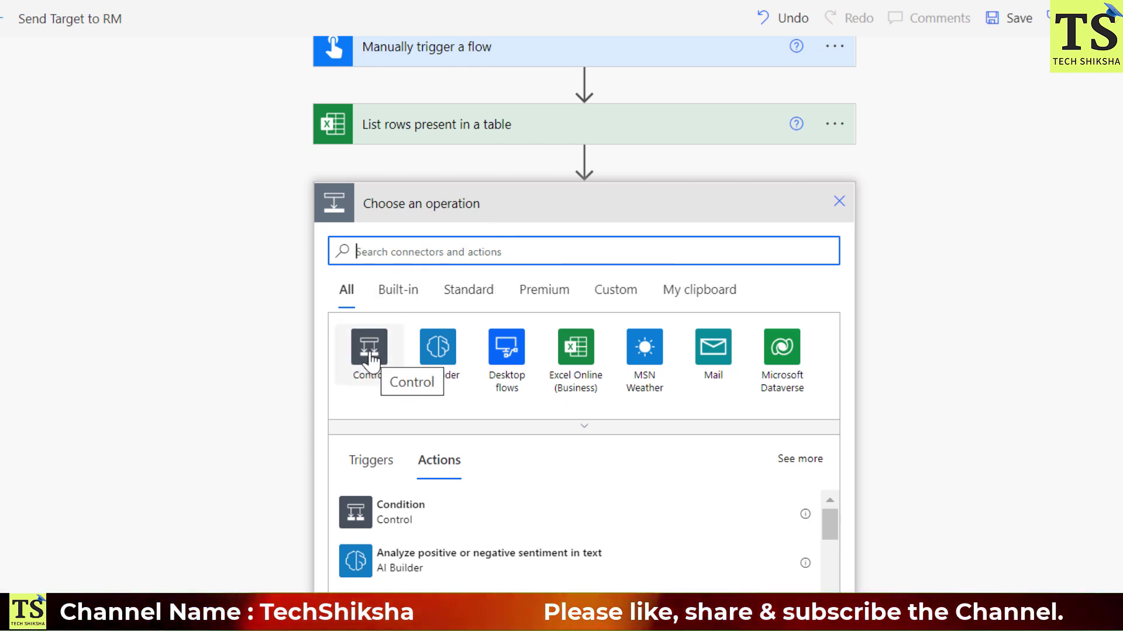
# Add an Apply to each loop over the value list of rows
pyautogui.click(369, 355)
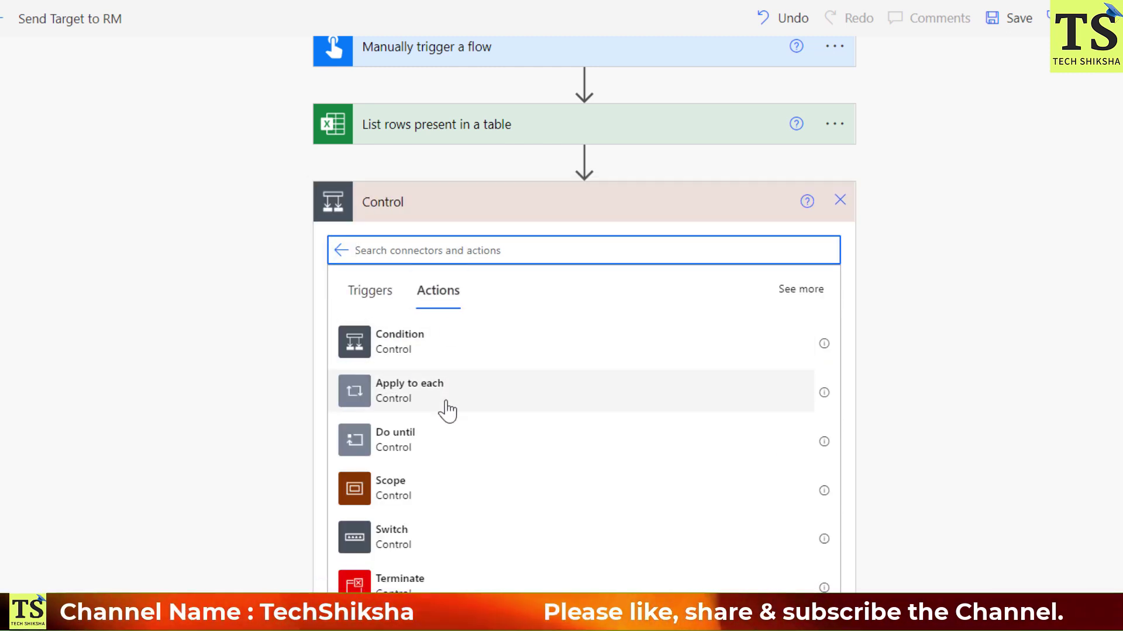
pyautogui.click(395, 402)
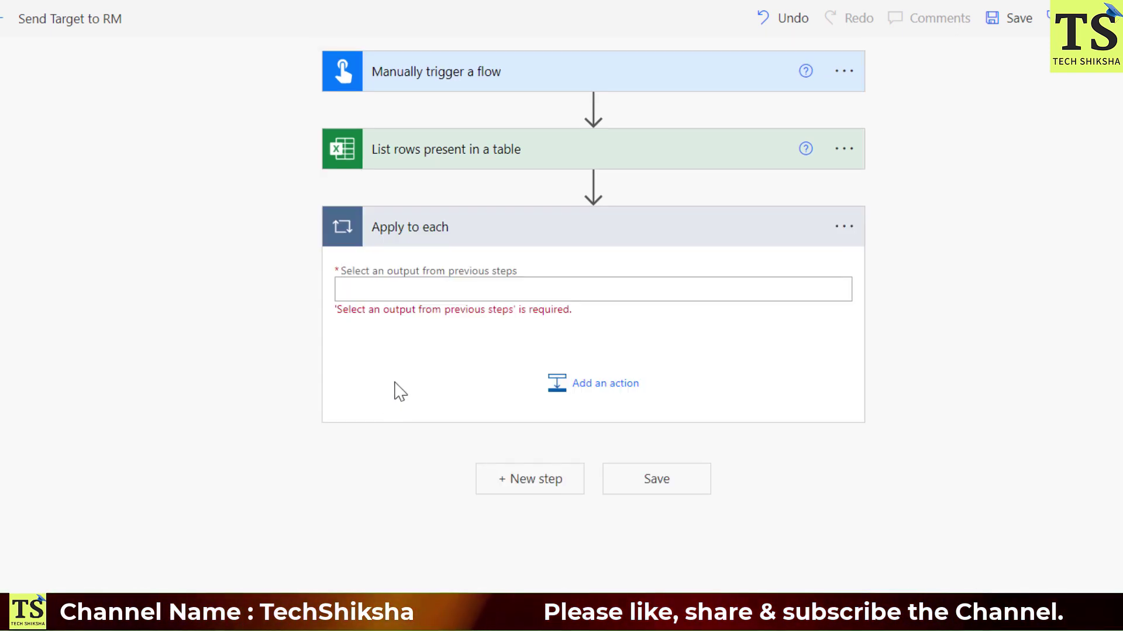
pyautogui.click(404, 297)
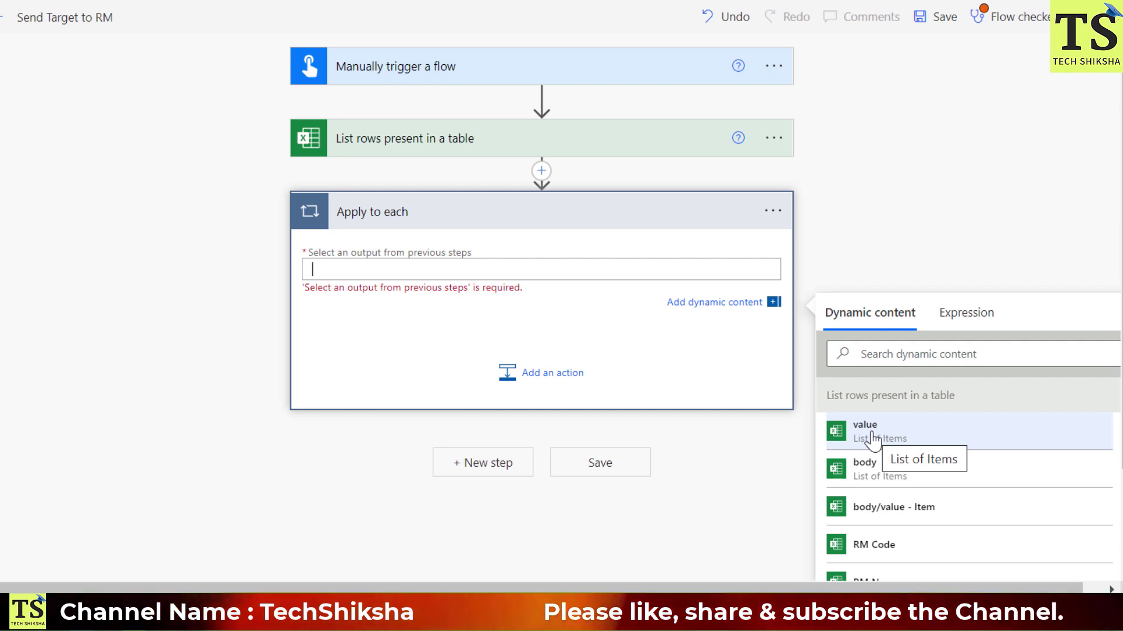
pyautogui.click(873, 436)
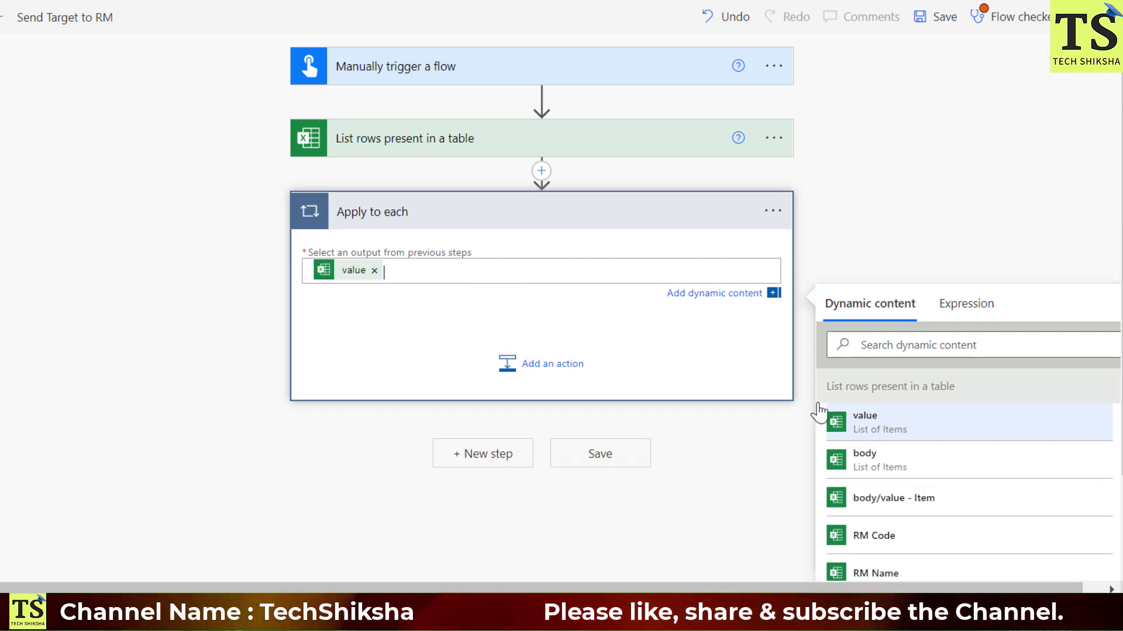
# Put an Office 365 Outlook Send an email (V2) action inside the loop
pyautogui.click(552, 369)
pyautogui.write('send mail')
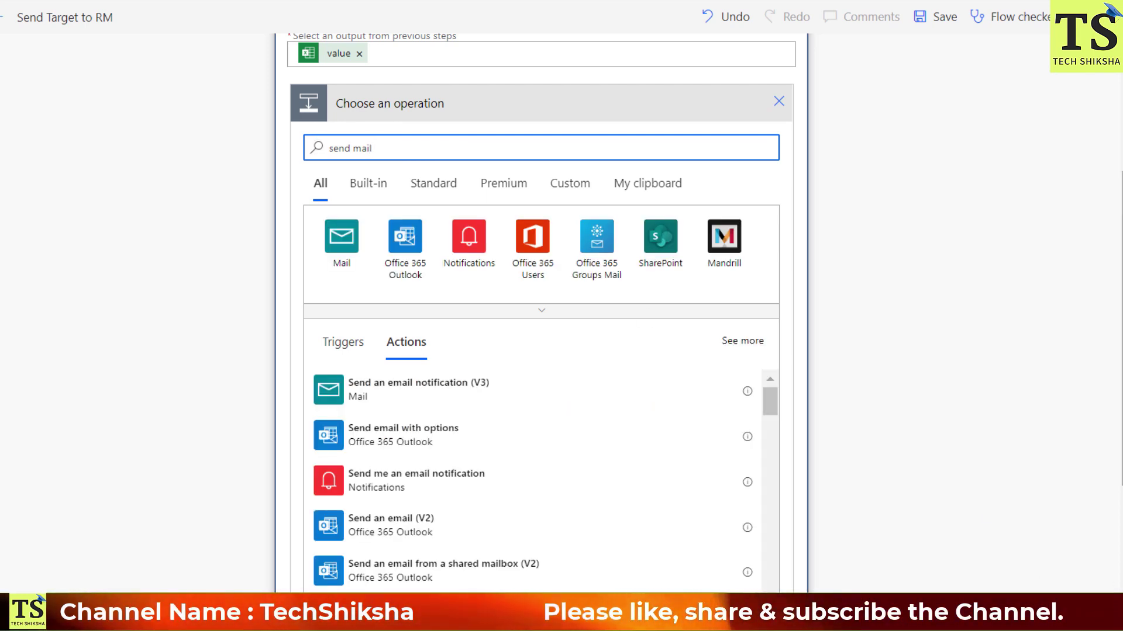
pyautogui.scroll(-1, 867, 413)
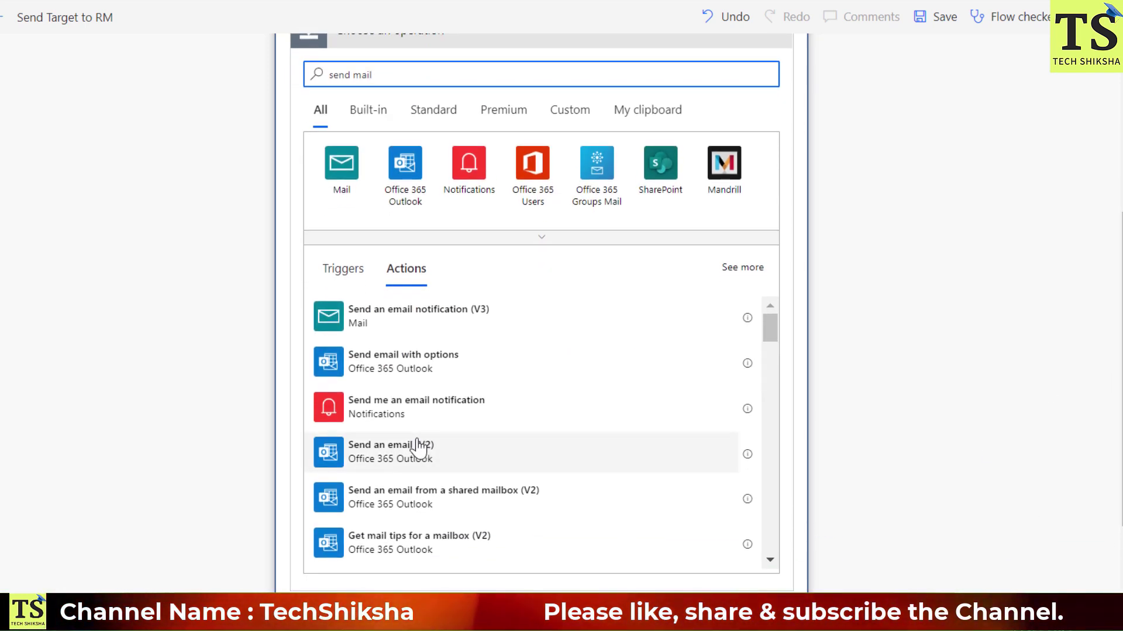
pyautogui.click(392, 467)
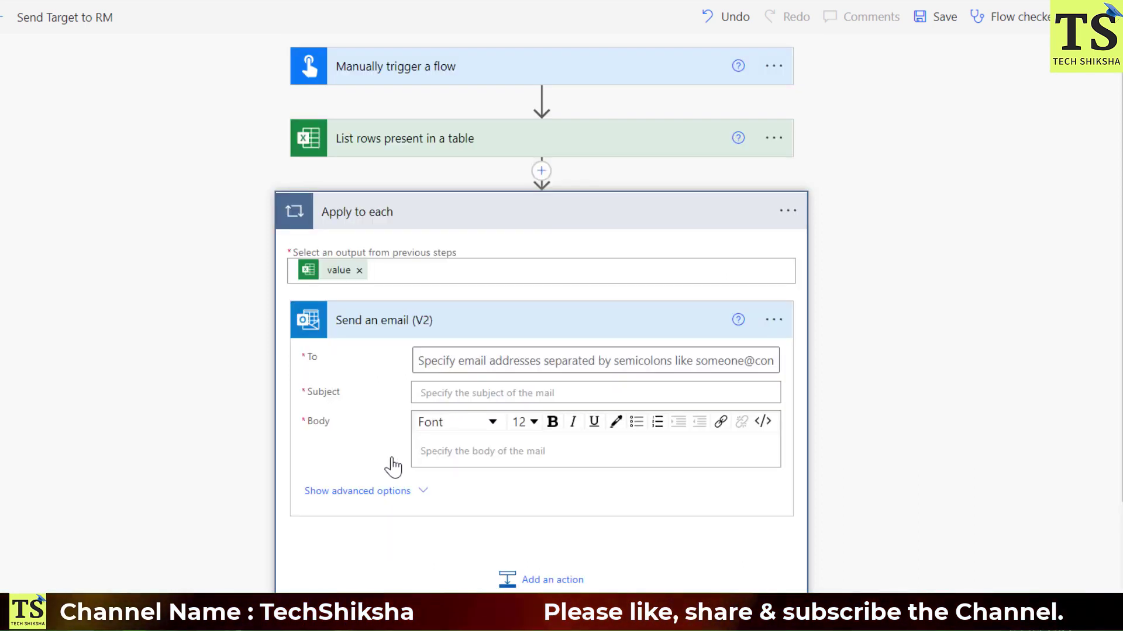
# Address the email's To field with the Mail Id column
pyautogui.click(453, 363)
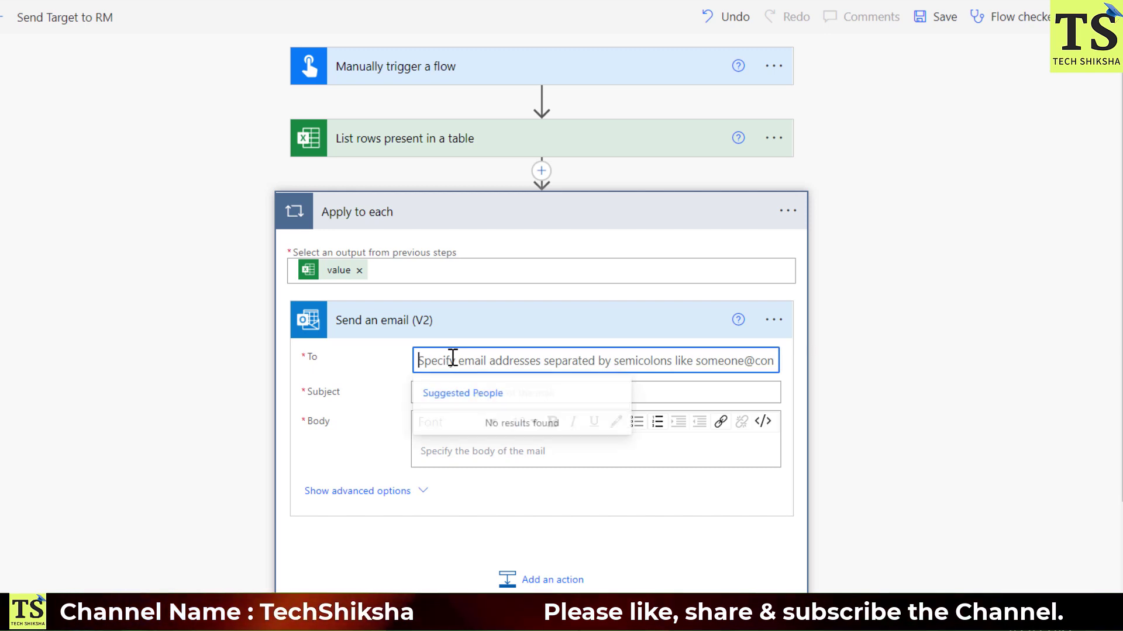
pyautogui.scroll(-3, 621, 289)
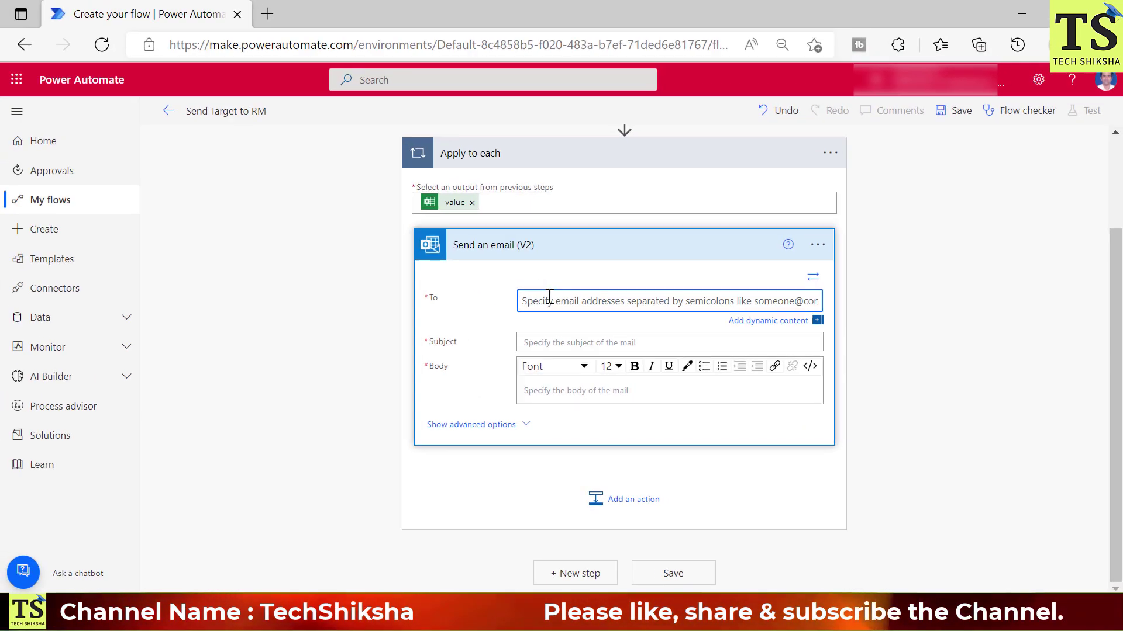
pyautogui.click(550, 300)
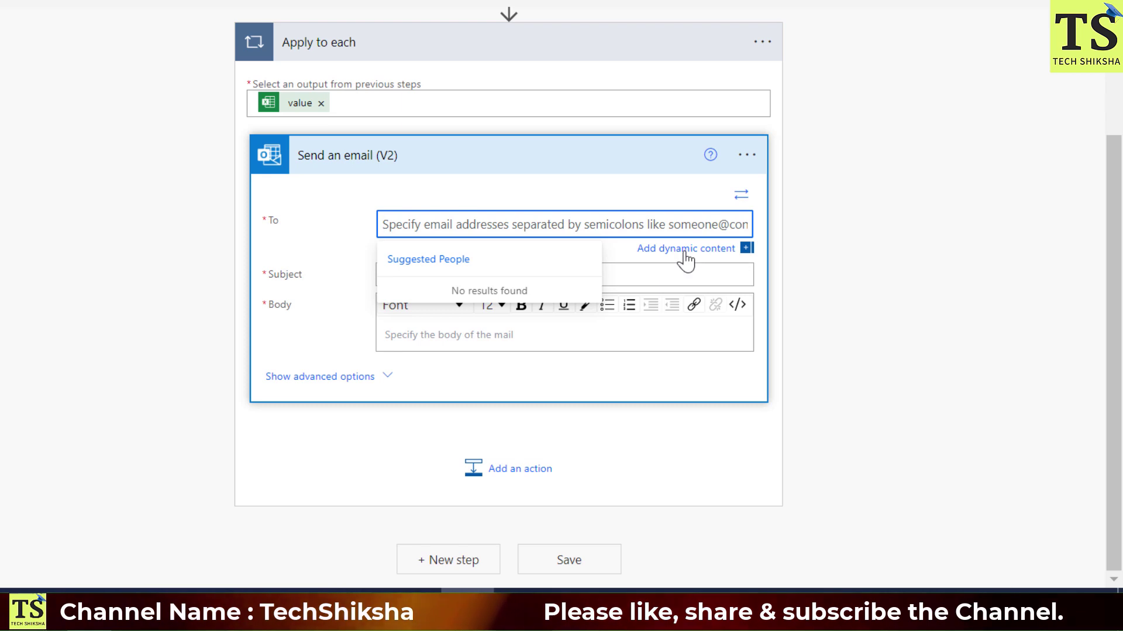
pyautogui.click(684, 251)
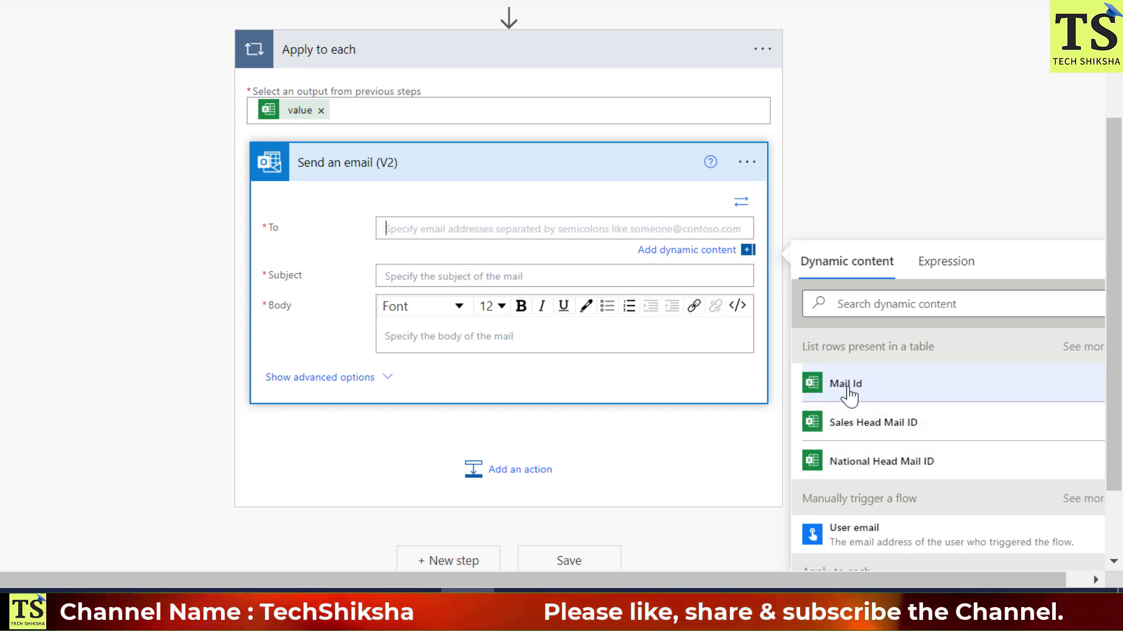
pyautogui.click(848, 383)
# Set the subject to 'Target for RM Code - ' followed by the RM Code token
pyautogui.click(401, 279)
pyautogui.write('Targe')
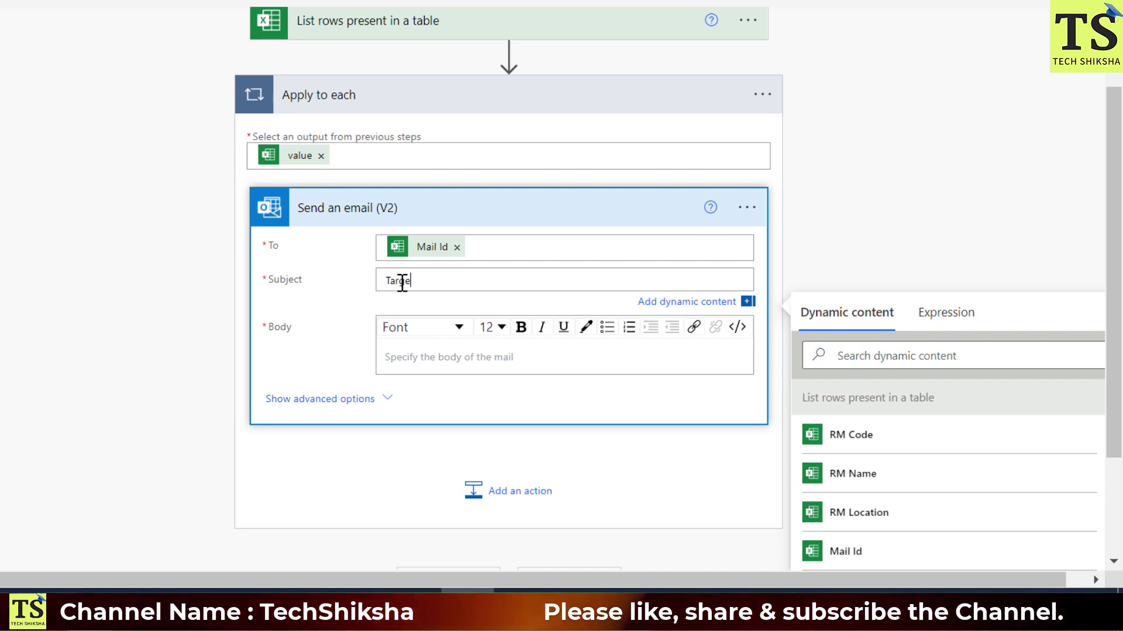
pyautogui.write('t for')
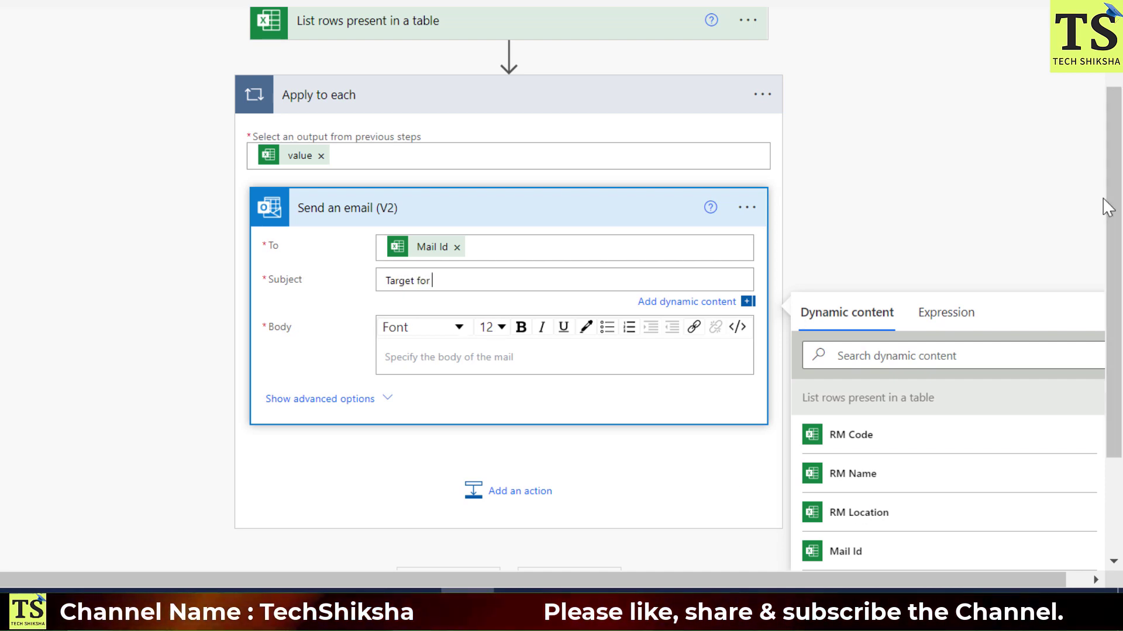
pyautogui.scroll(-2, 1107, 208)
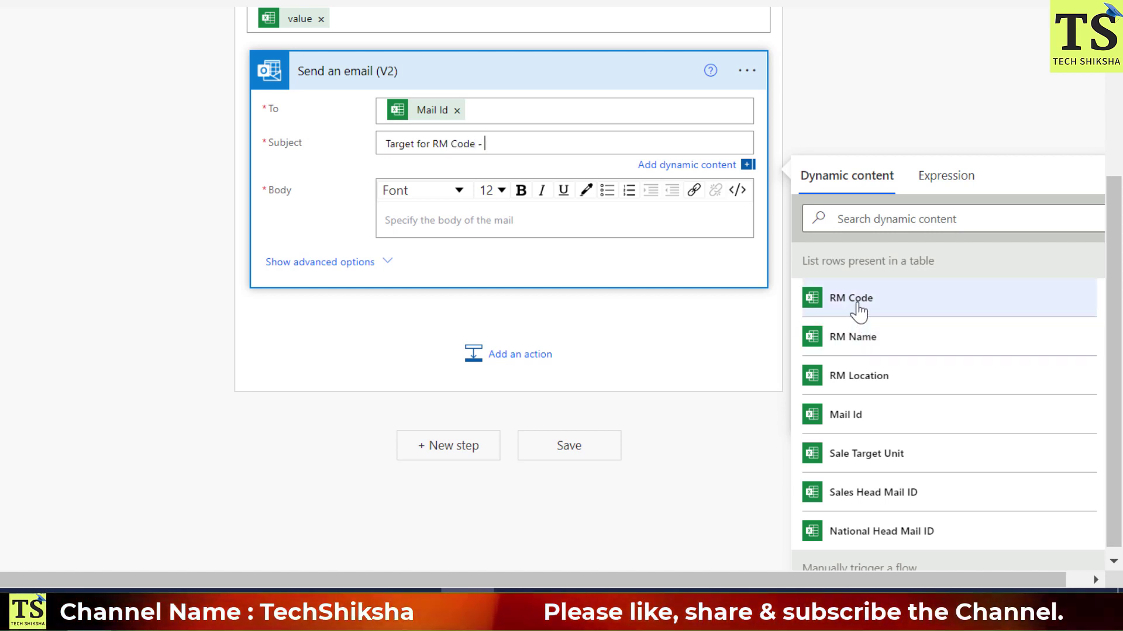
pyautogui.click(857, 311)
pyautogui.write('Dear')
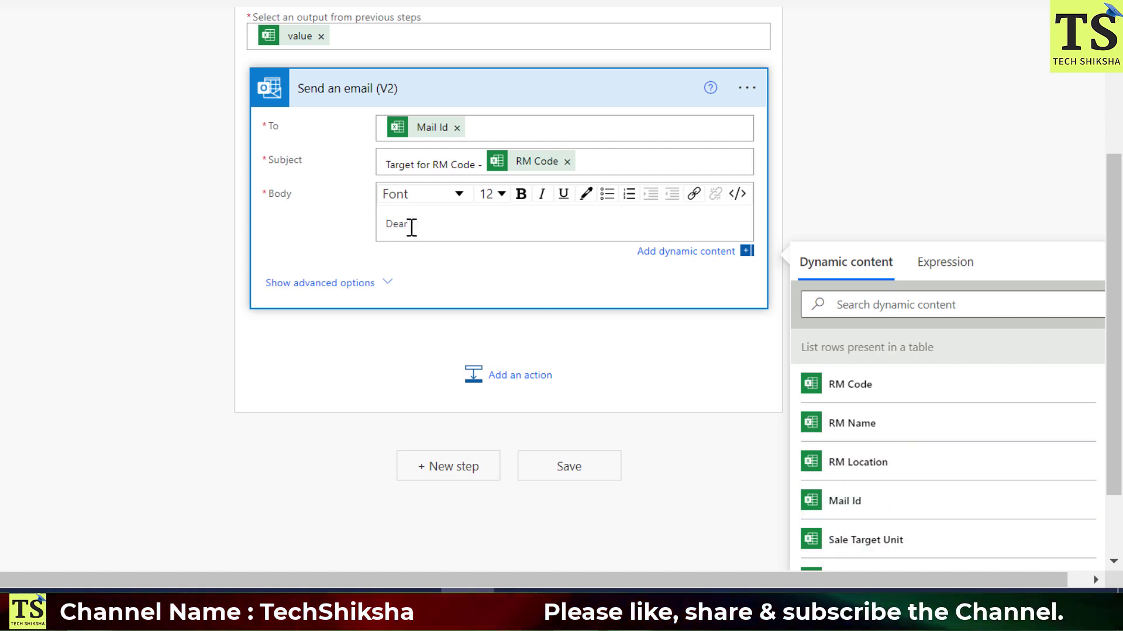
# Begin the body with 'Dear' plus the RM Name token and a Month's Target line
pyautogui.scroll(-1, 1108, 351)
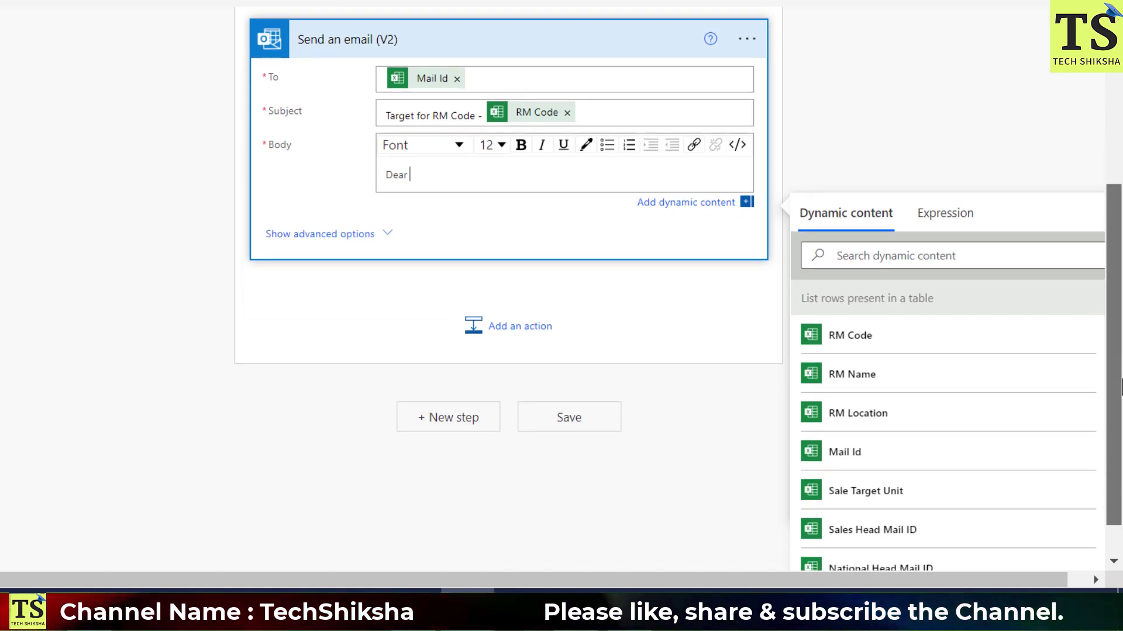
pyautogui.moveTo(1121, 387); pyautogui.dragTo(1121, 389)
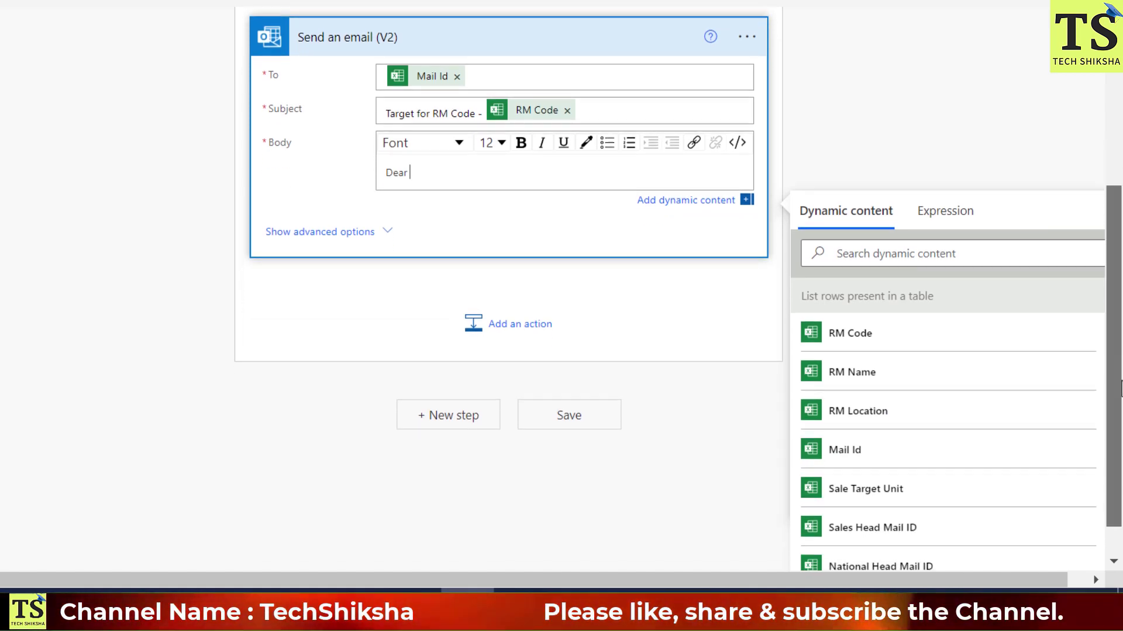
pyautogui.click(846, 386)
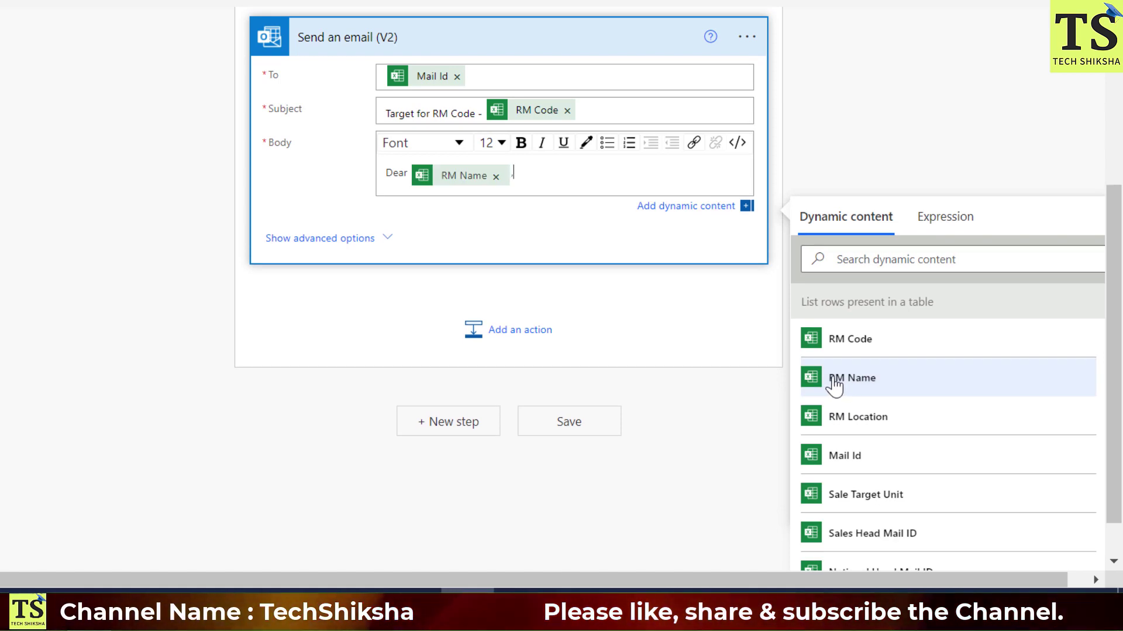
pyautogui.press('Return')
pyautogui.press('Return')
pyautogui.write("Your September Month's")
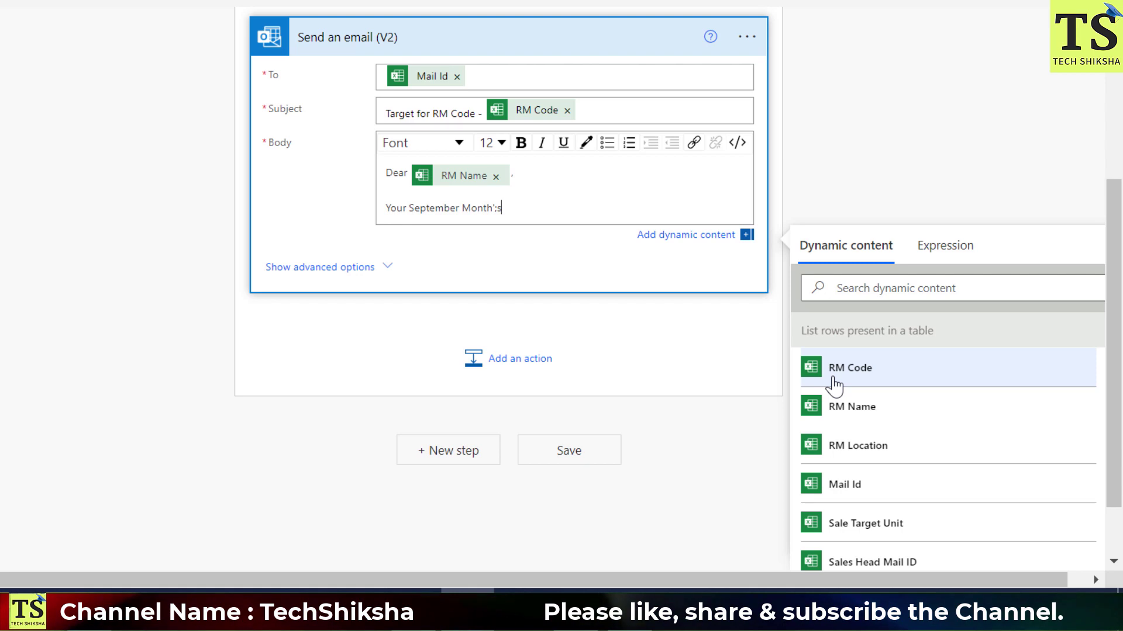
pyautogui.press('BackSpace')
pyautogui.press('BackSpace')
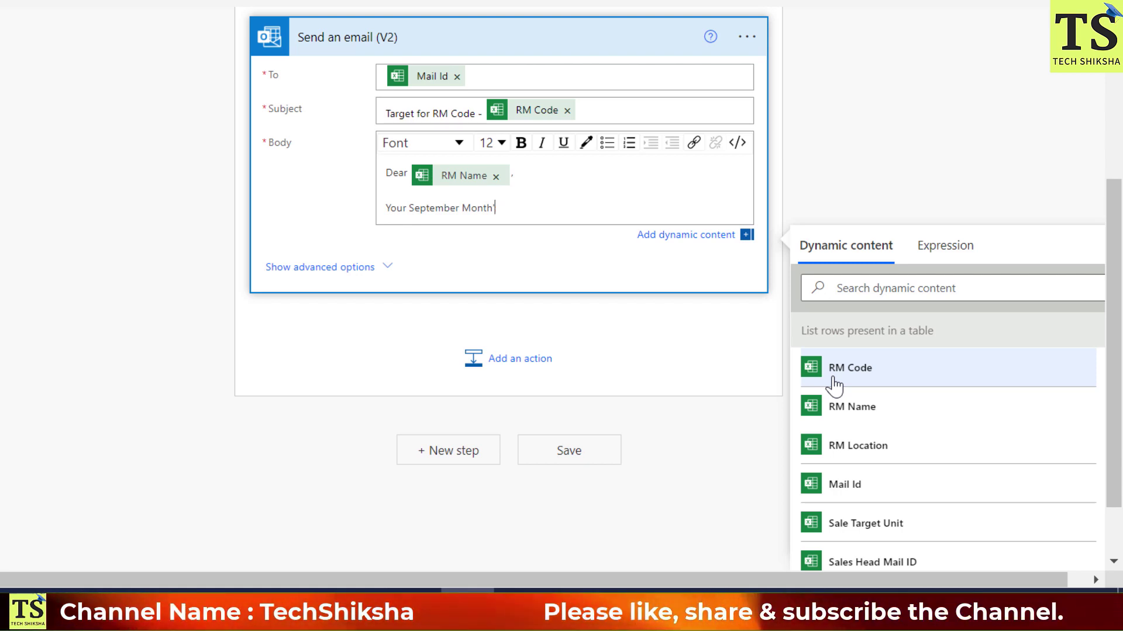
pyautogui.write('s Target is')
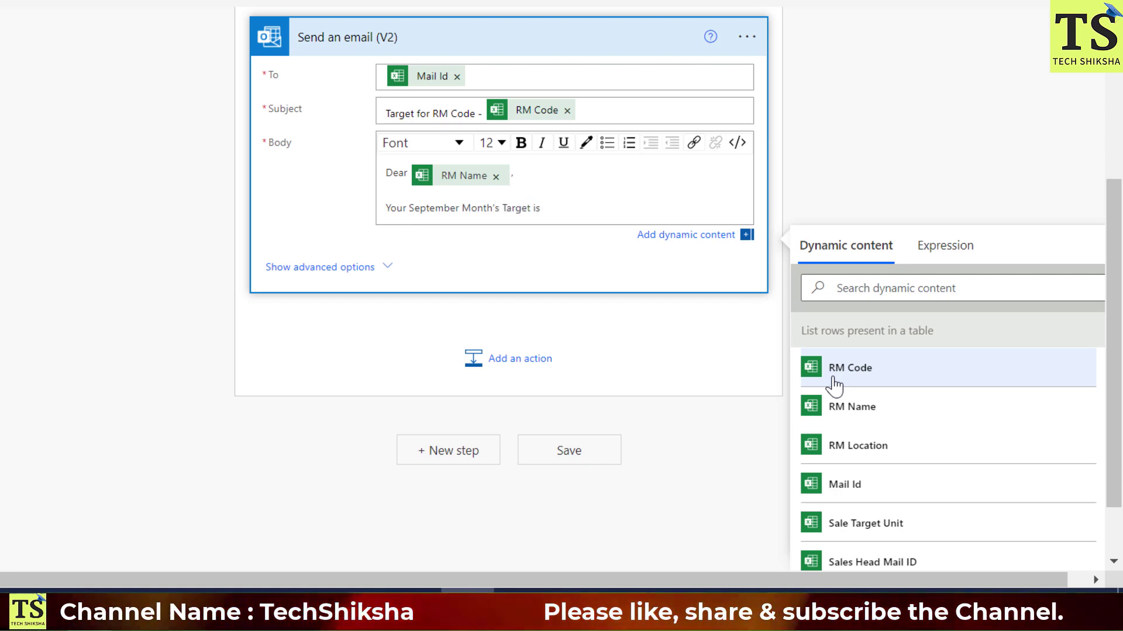
# Complete the body with the Sale Target Unit token, 'Units.' and a 'Regards,' sign-off
pyautogui.scroll(-1, 875, 446)
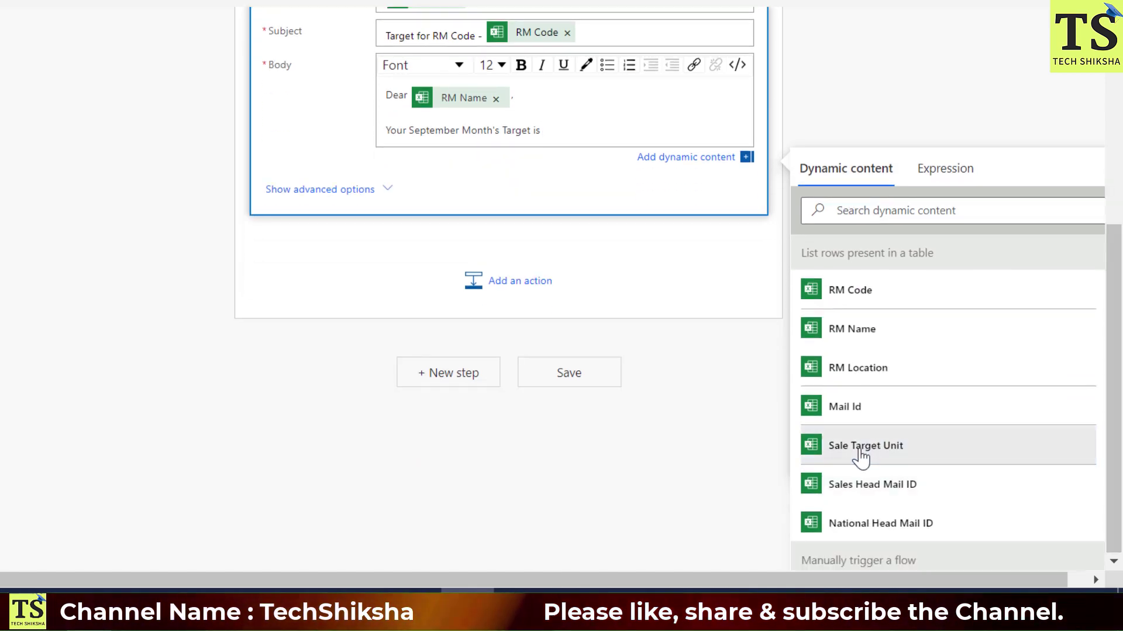
pyautogui.click(860, 446)
pyautogui.write('Unit Unit')
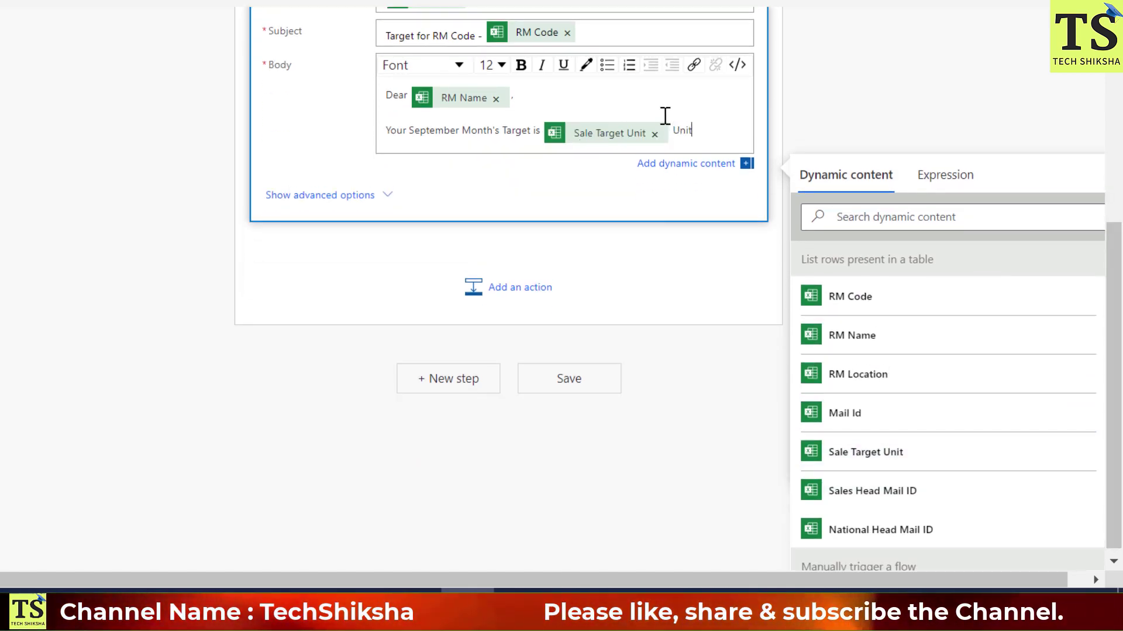
pyautogui.write('s.')
pyautogui.press('Return')
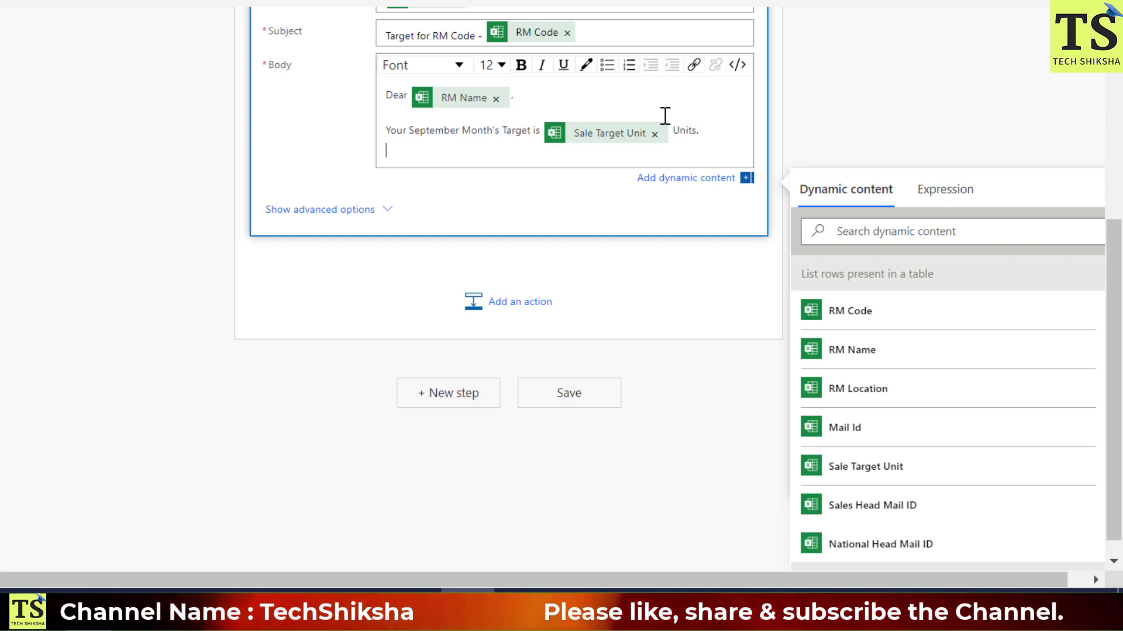
pyautogui.press('Return')
pyautogui.write('Regards,')
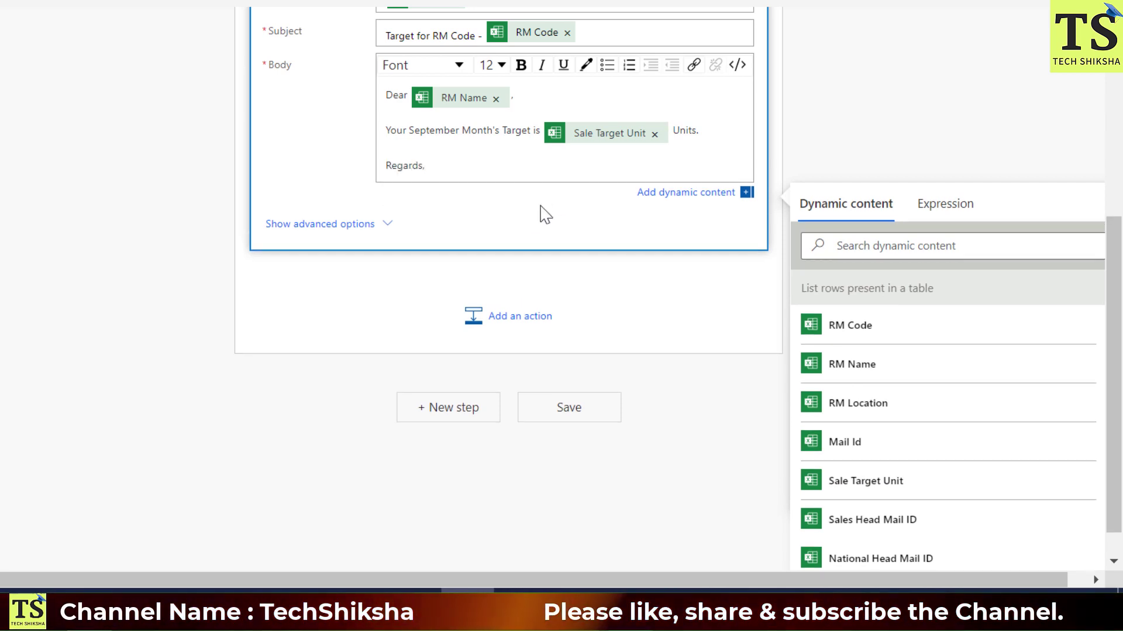
pyautogui.press('Return')
pyautogui.write('Sales Head')
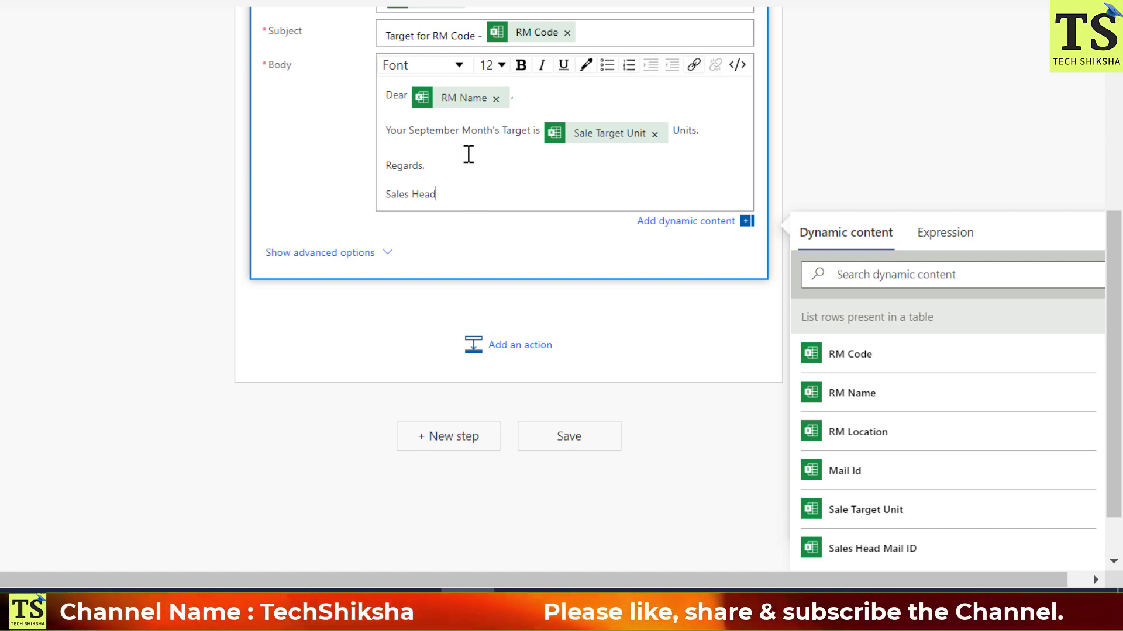
# Make the 'Dear RM Name' greeting bold and colour 'Regards,' red
pyautogui.click(530, 96)
pyautogui.moveTo(530, 96); pyautogui.dragTo(384, 94)
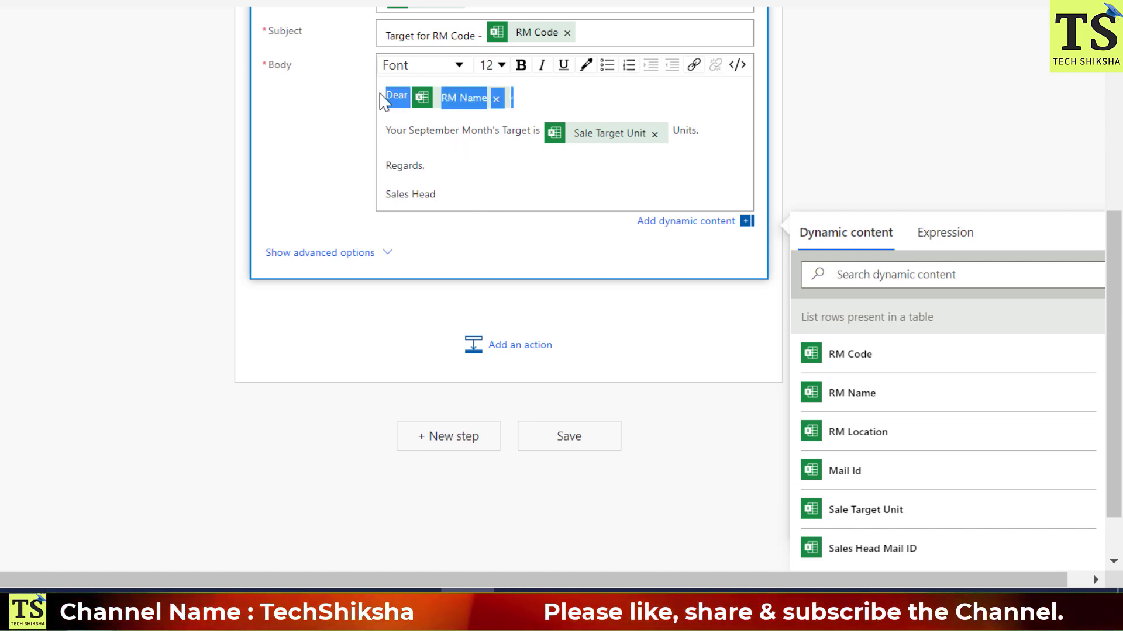
pyautogui.click(521, 65)
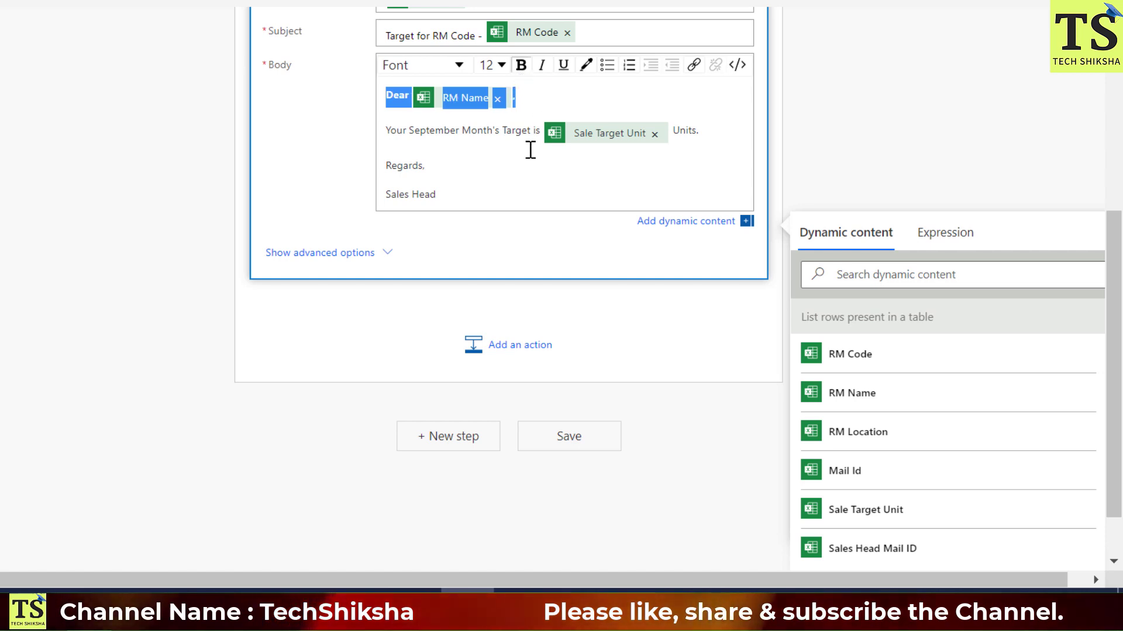
pyautogui.click(436, 167)
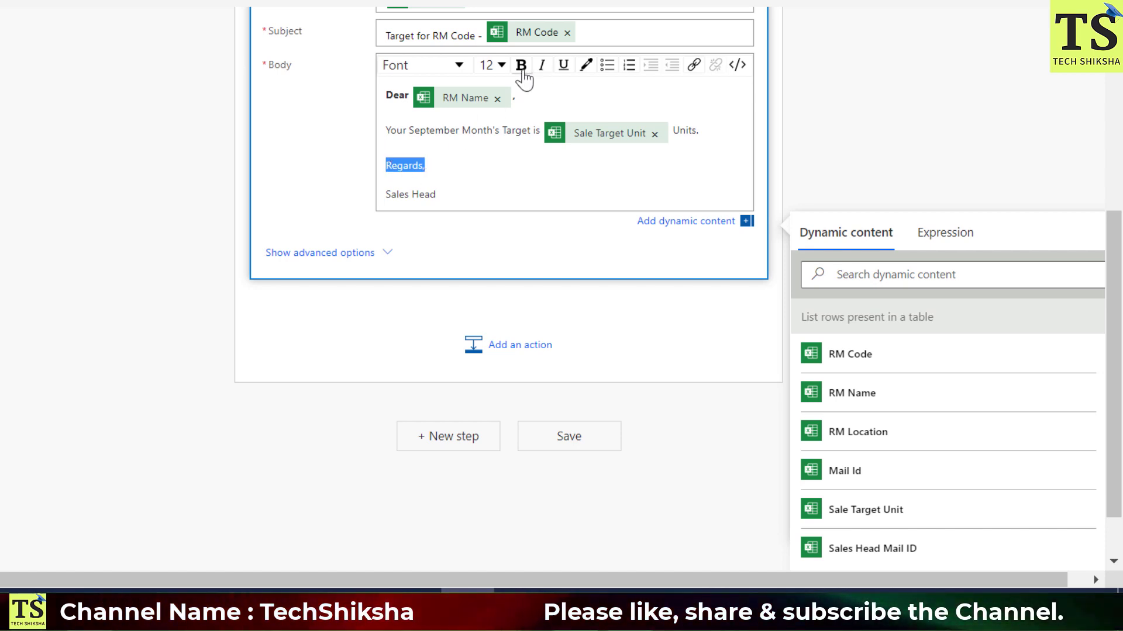
pyautogui.click(586, 65)
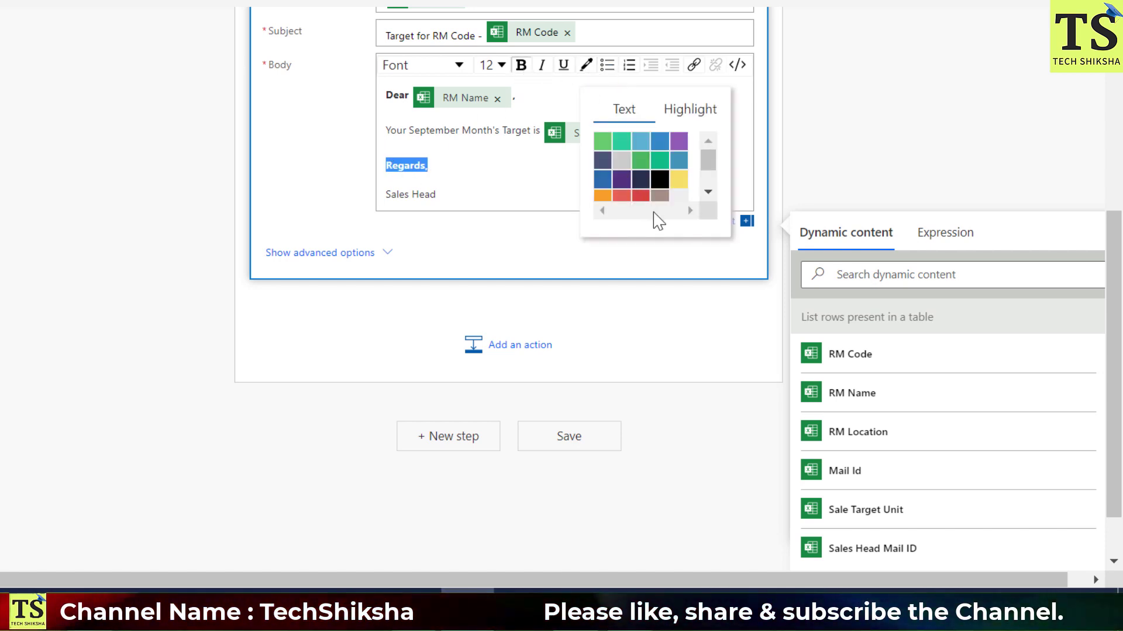
pyautogui.click(641, 196)
pyautogui.click(449, 183)
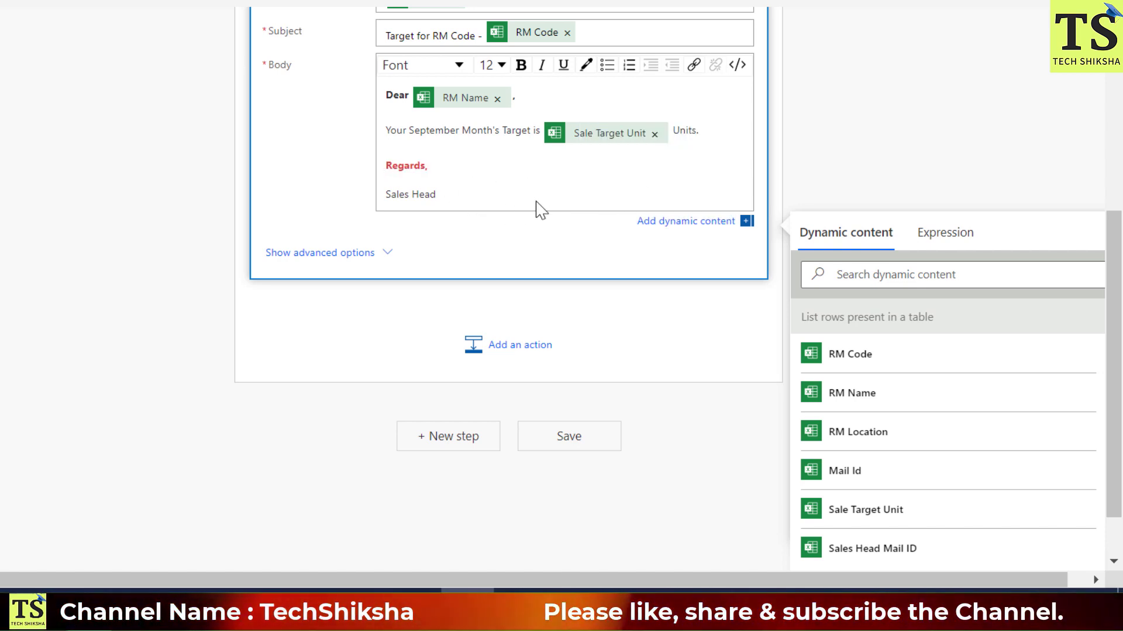
# Highlight the Sale Target Unit value and 'Units.' in yellow
pyautogui.moveTo(705, 130); pyautogui.dragTo(665, 148)
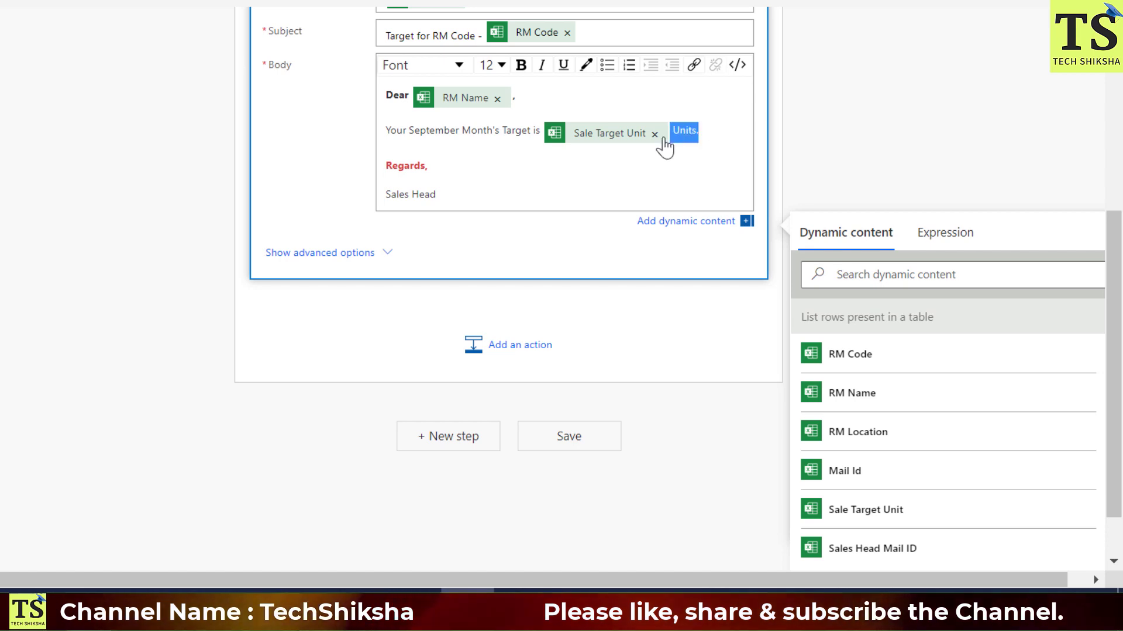
pyautogui.moveTo(545, 131); pyautogui.dragTo(551, 133)
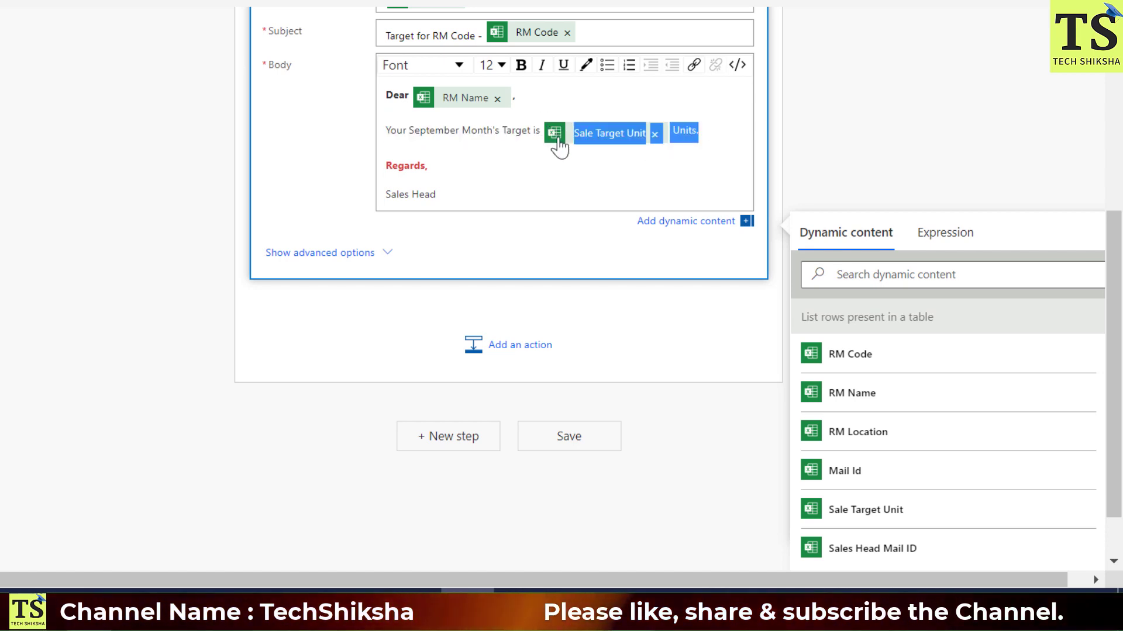
pyautogui.click(585, 65)
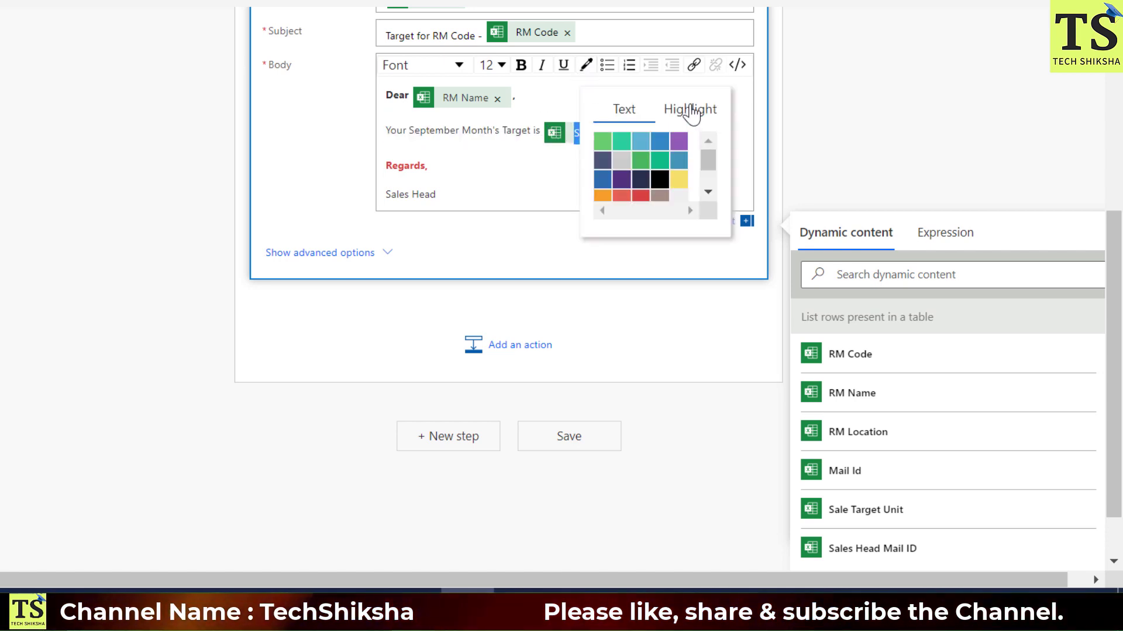
pyautogui.click(679, 180)
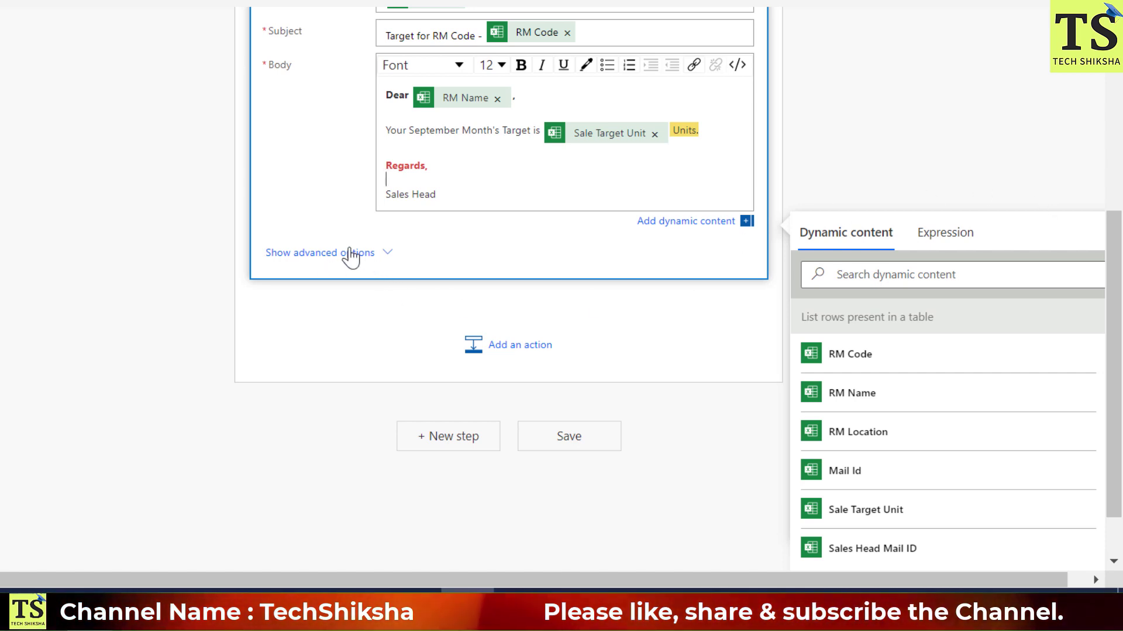
# Show advanced options and put Sales Head Mail ID and National Head Mail ID in CC
pyautogui.click(389, 256)
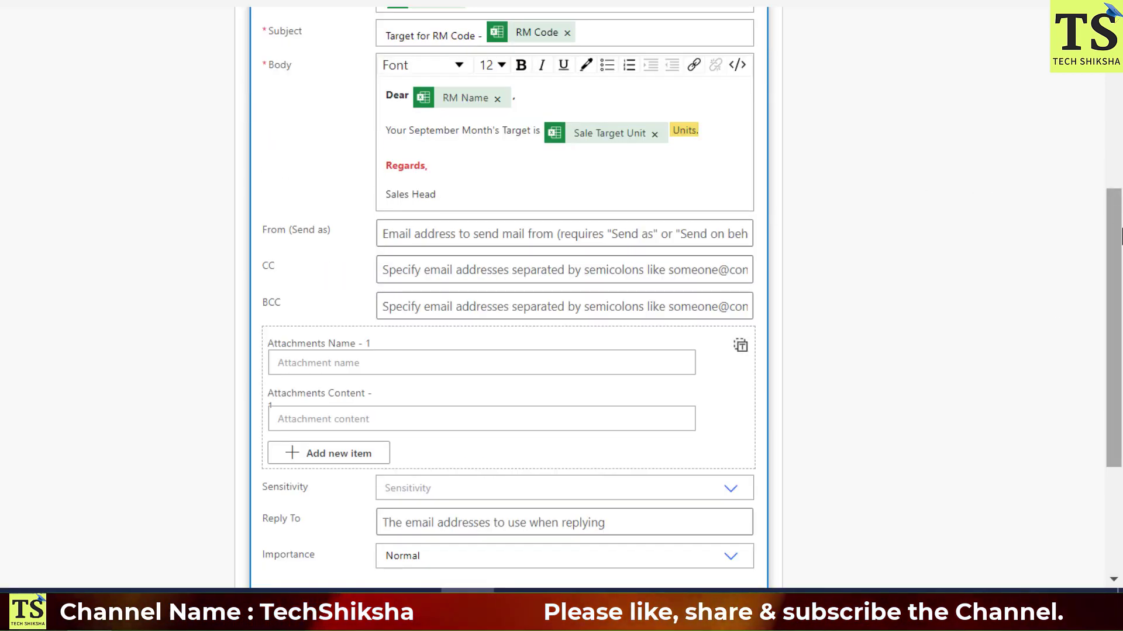
pyautogui.scroll(-2, 1086, 292)
pyautogui.scroll(-2, 1091, 362)
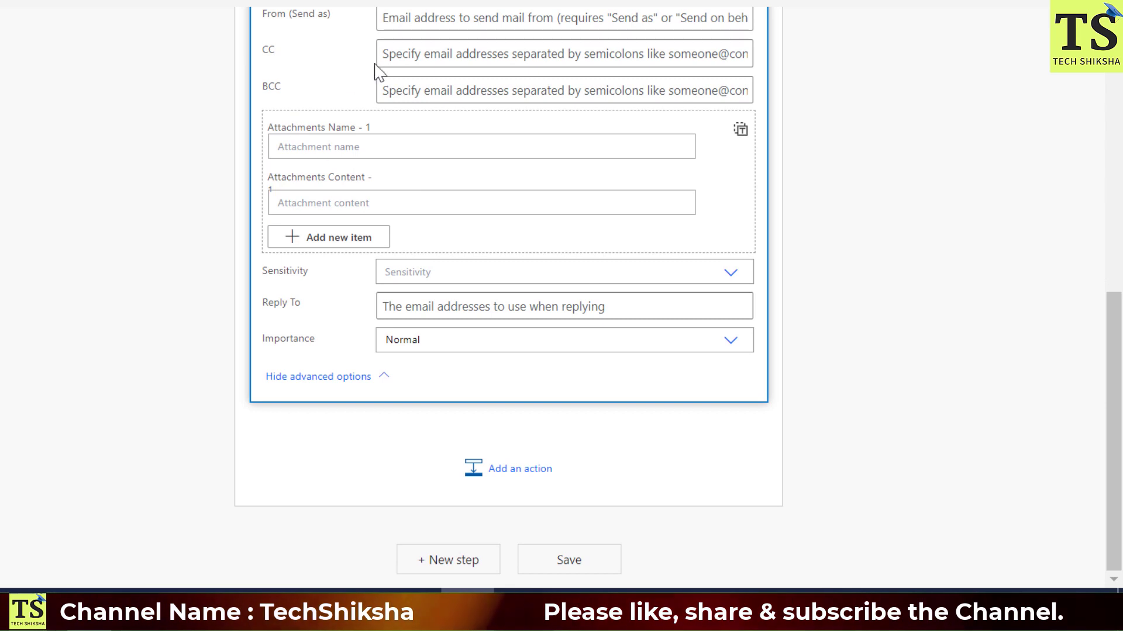
pyautogui.click(398, 57)
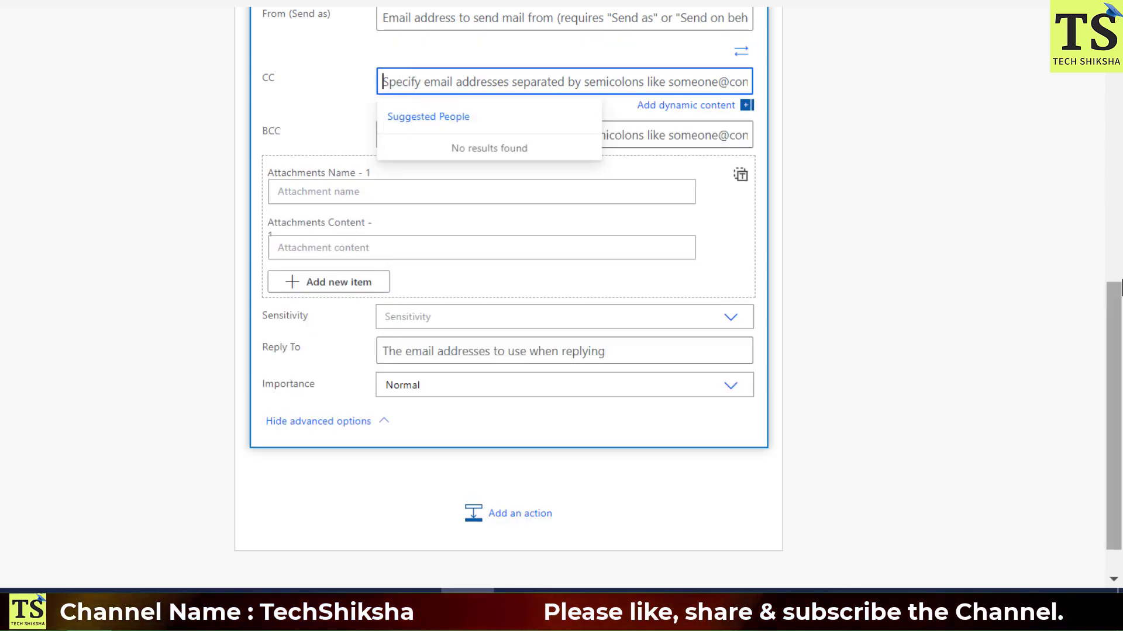
pyautogui.click(699, 111)
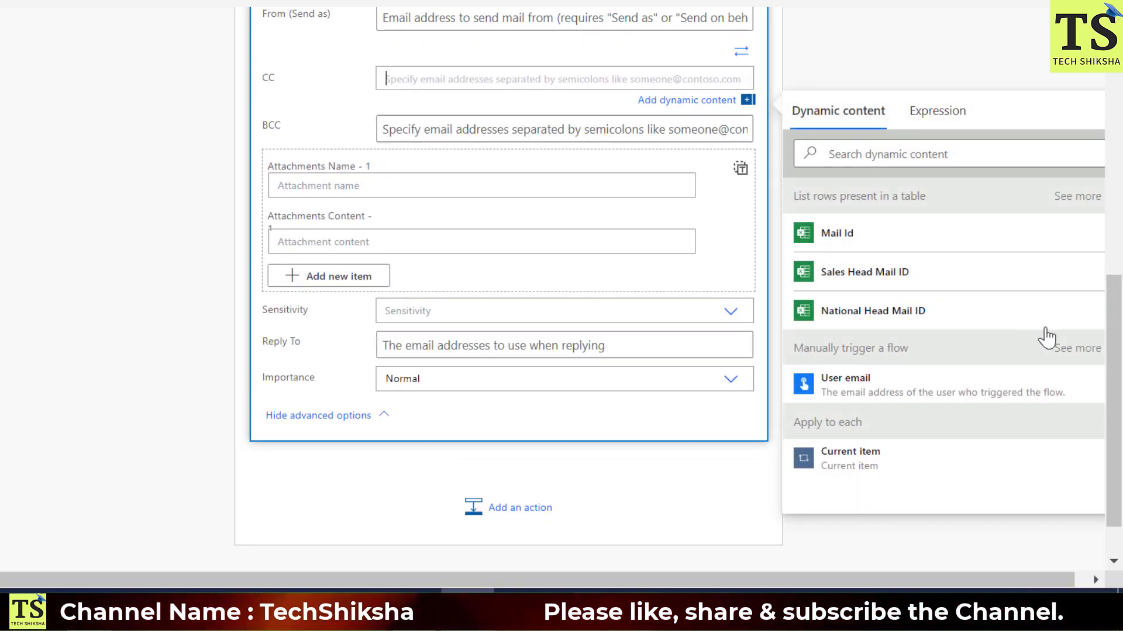
pyautogui.click(854, 282)
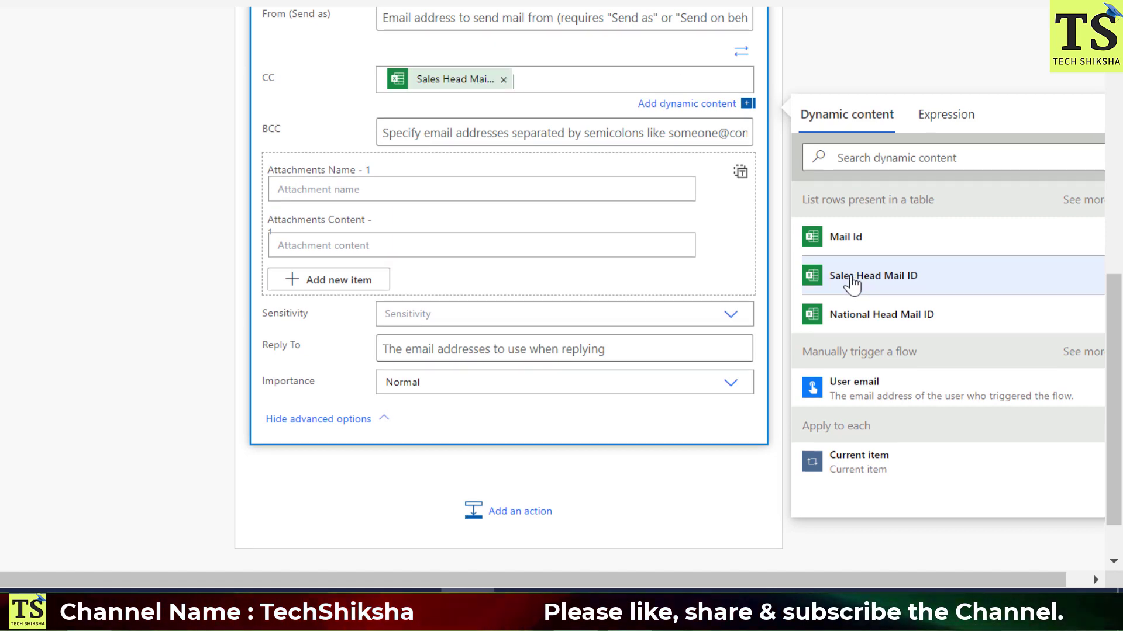
pyautogui.click(909, 322)
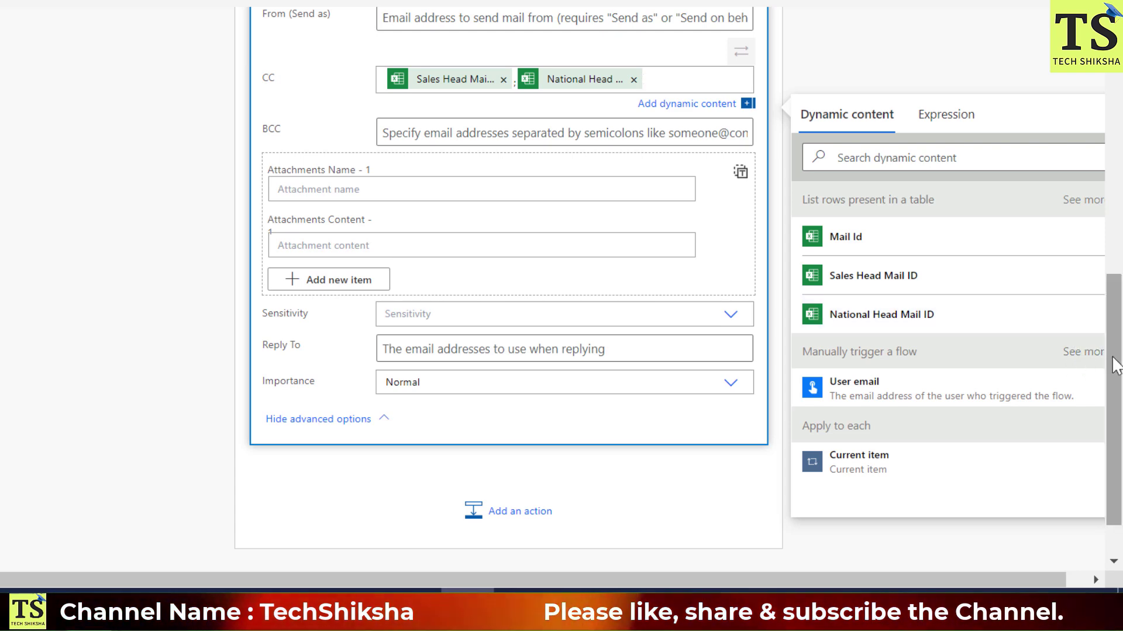
pyautogui.scroll(5, 1114, 366)
pyautogui.scroll(5, 1114, 365)
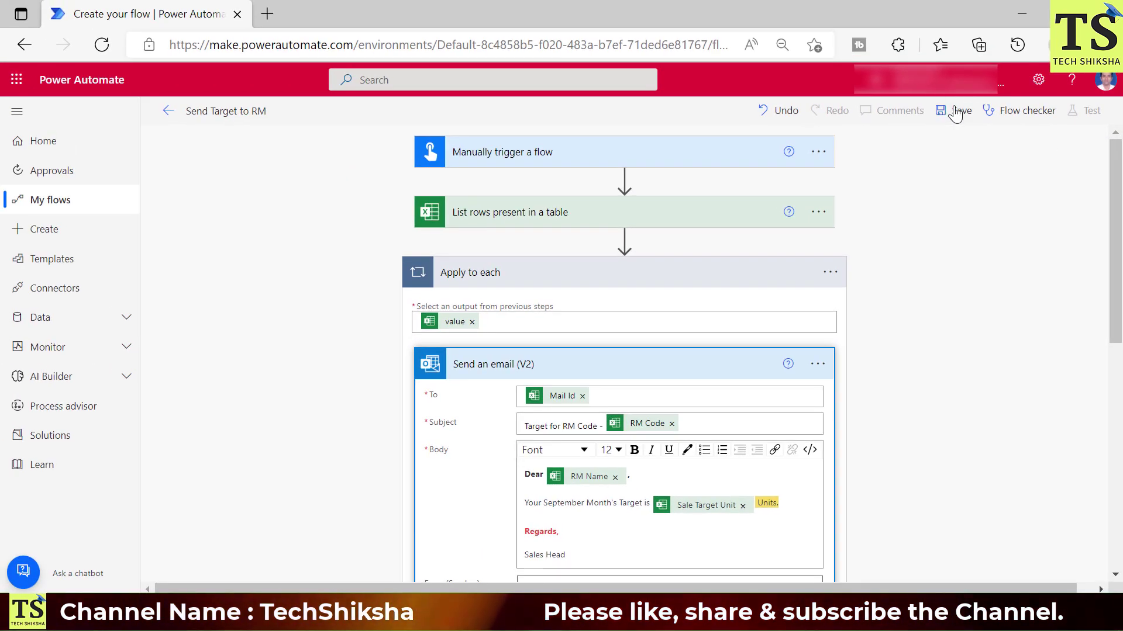
# Save 'Send Target to RM', then run a manual test through Continue and Run flow
pyautogui.click(955, 111)
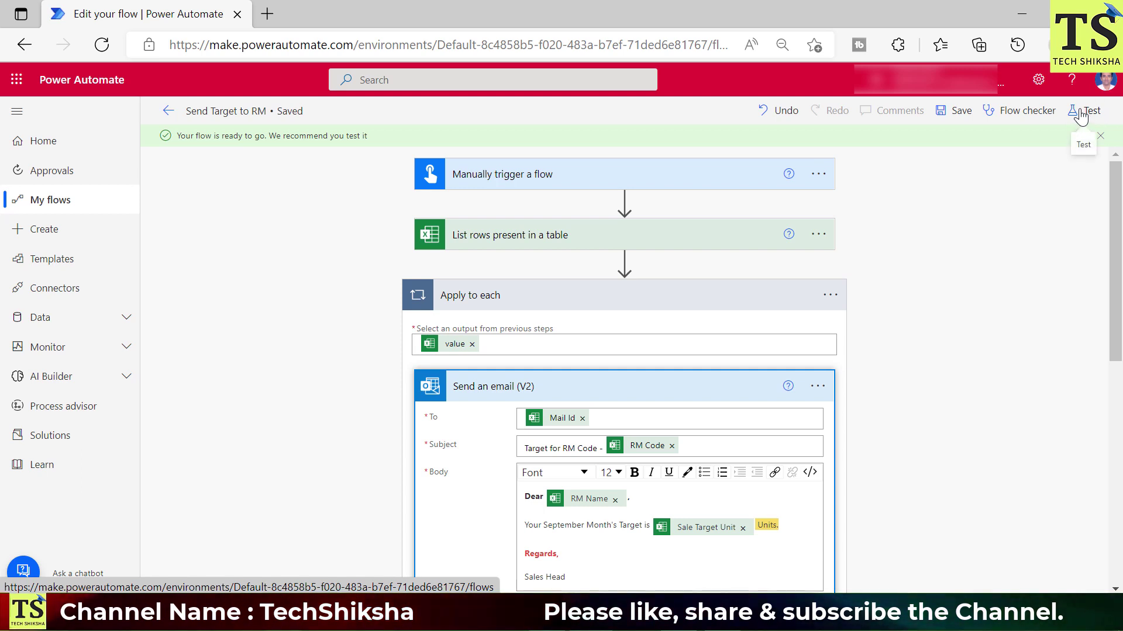
pyautogui.click(1081, 111)
pyautogui.click(902, 145)
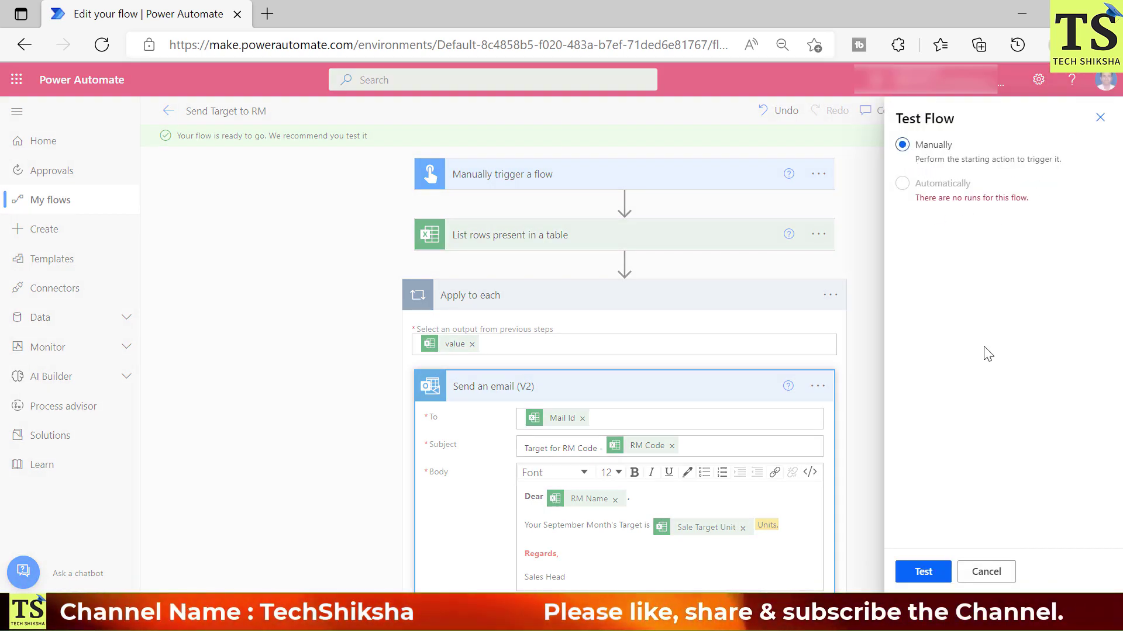
pyautogui.click(922, 572)
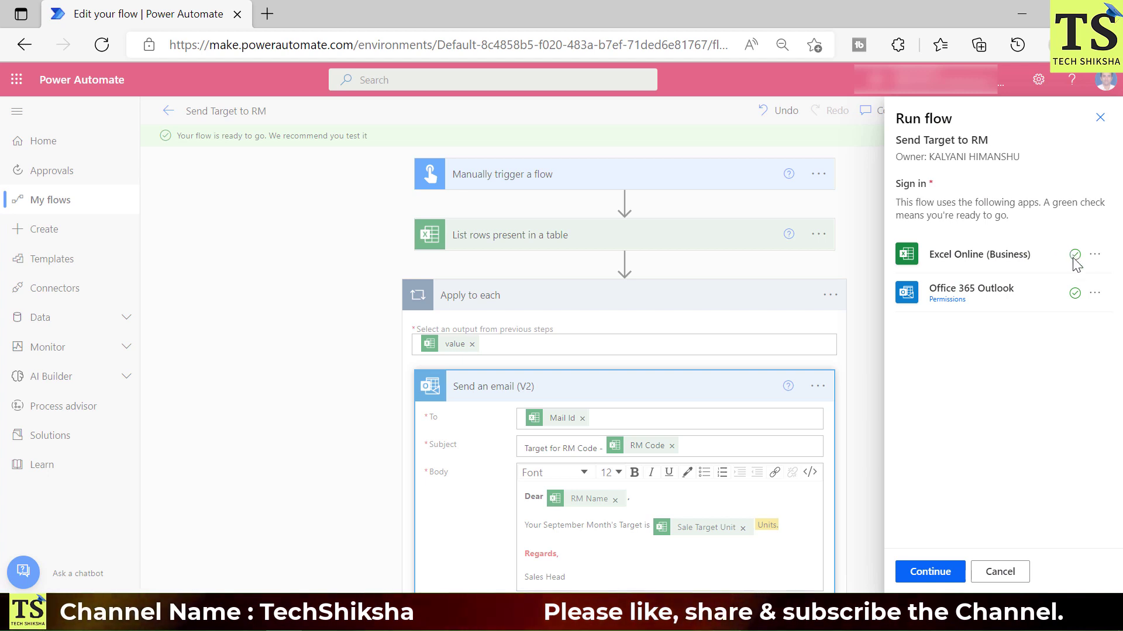
pyautogui.click(930, 572)
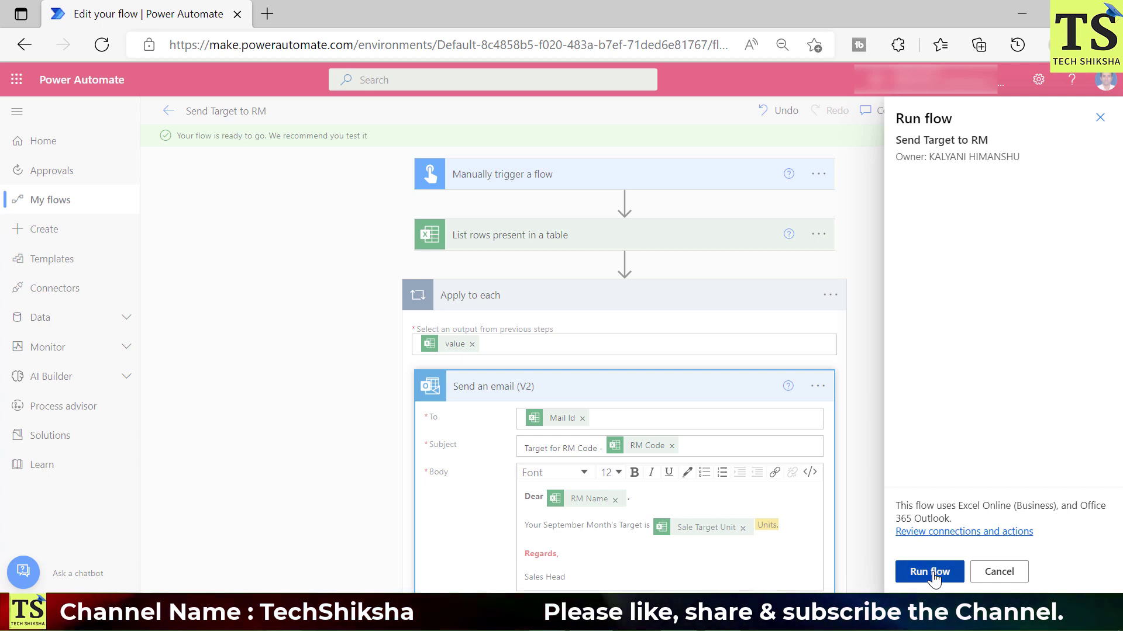
pyautogui.click(930, 572)
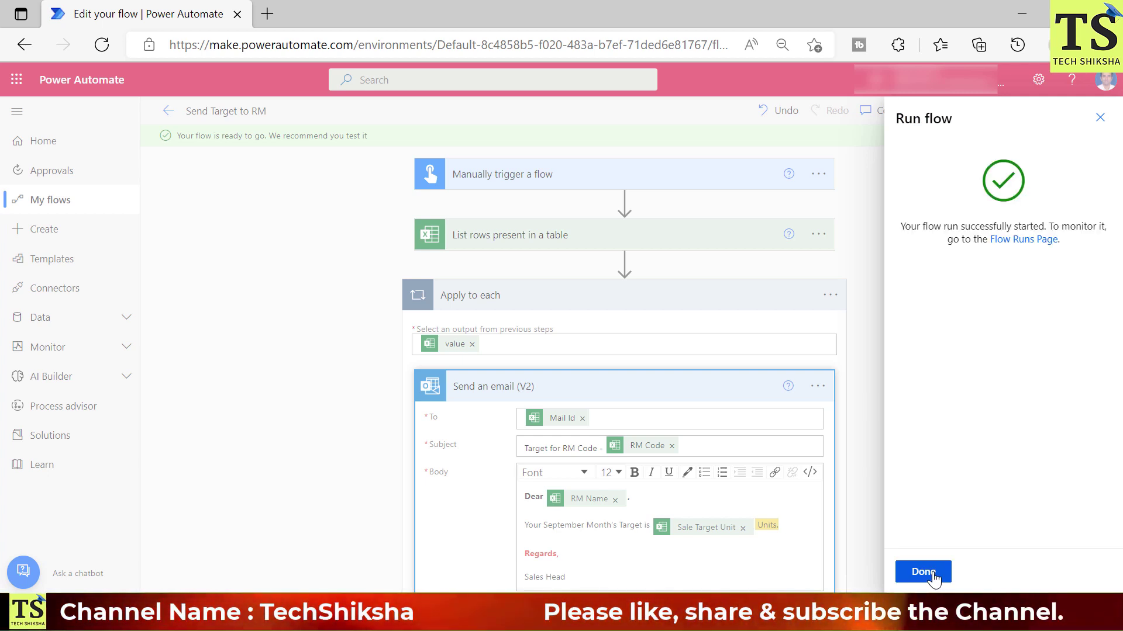
pyautogui.click(933, 574)
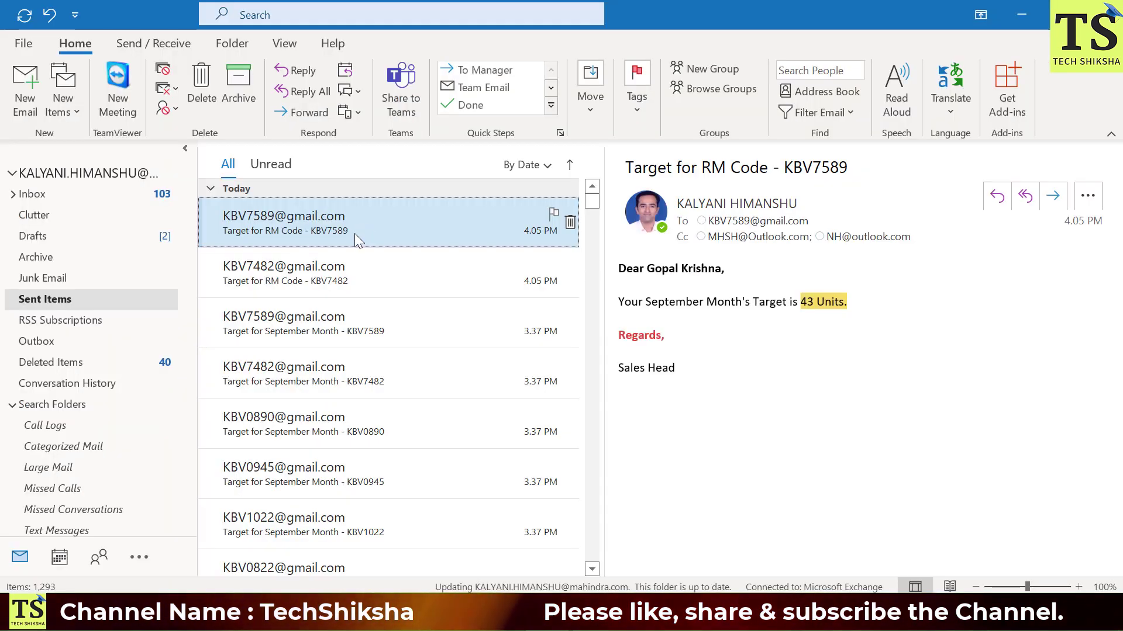
pyautogui.click(325, 280)
pyautogui.click(315, 323)
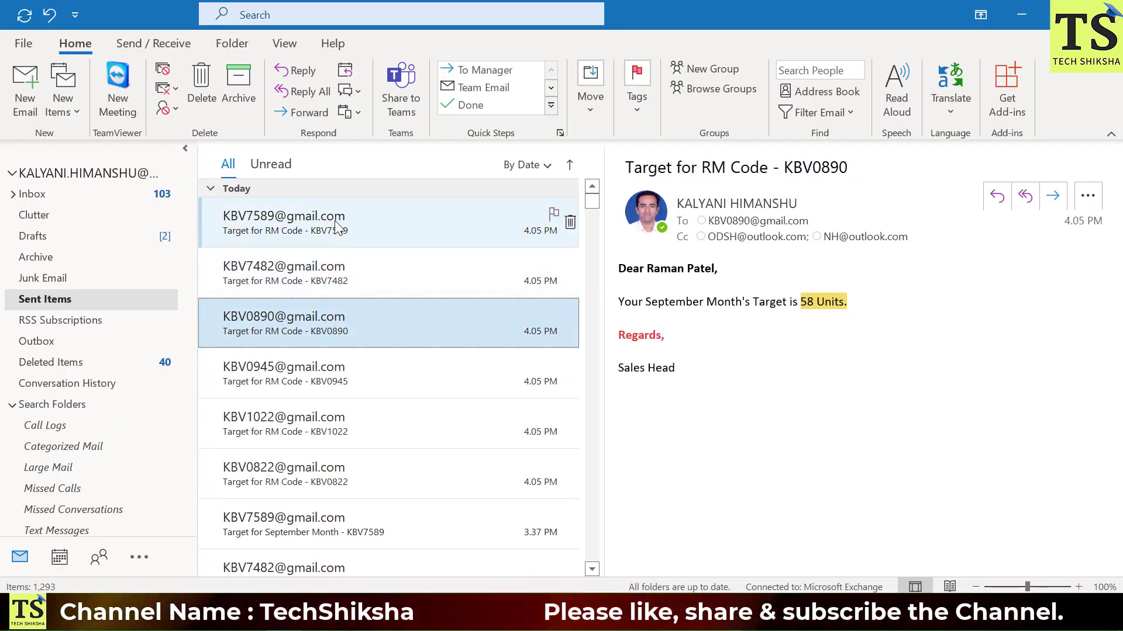
pyautogui.click(316, 227)
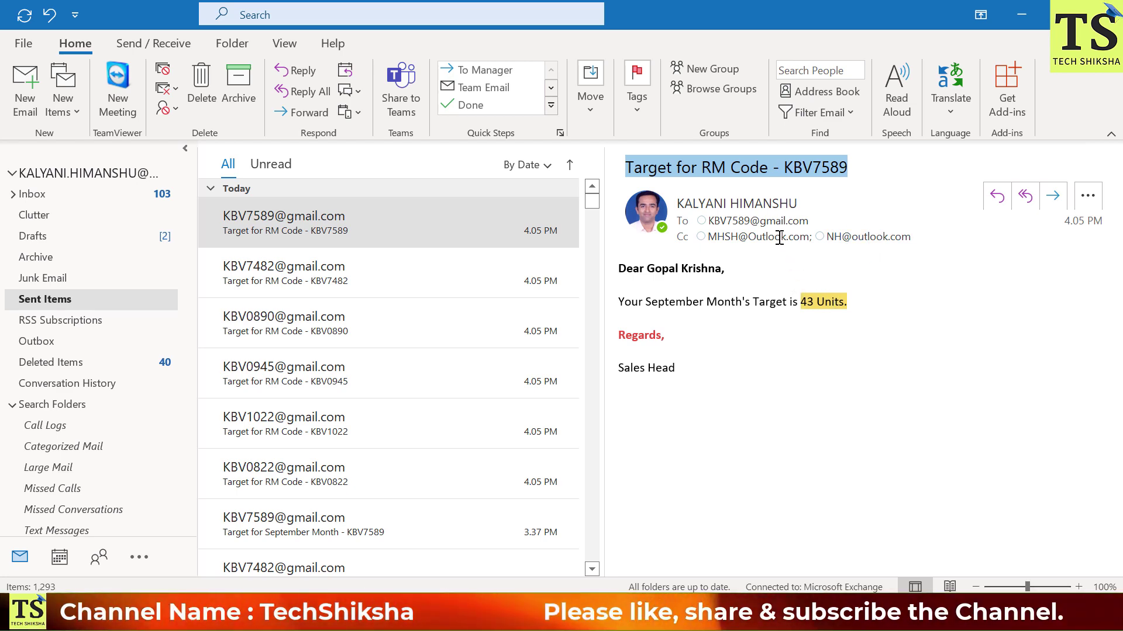
pyautogui.moveTo(647, 268); pyautogui.dragTo(734, 268)
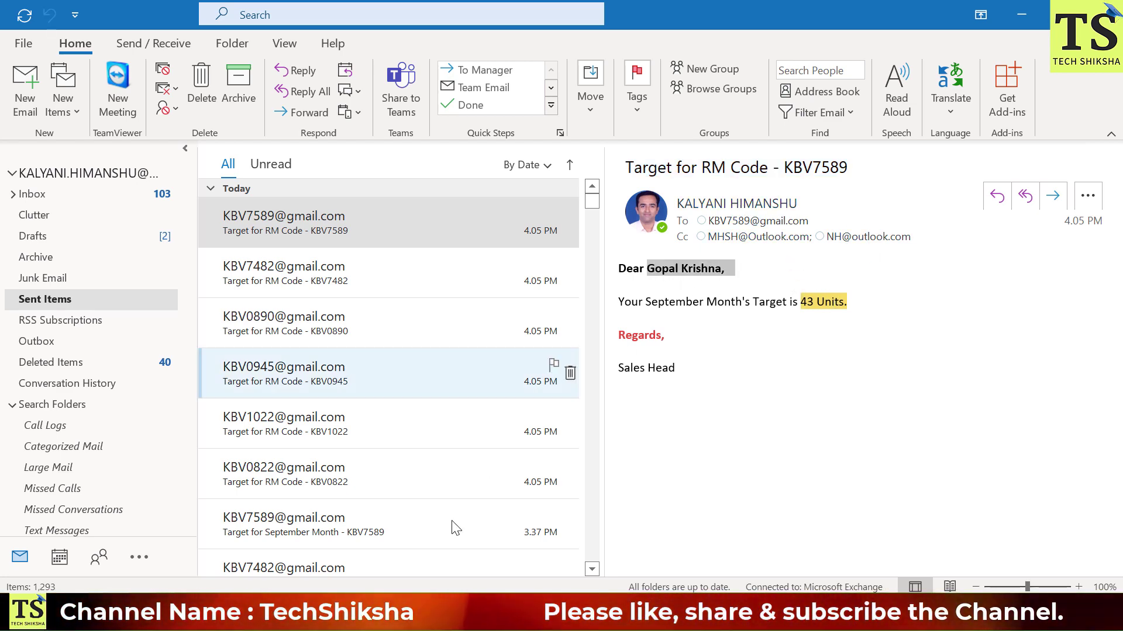
pyautogui.hotkey('alt', 'Tab')
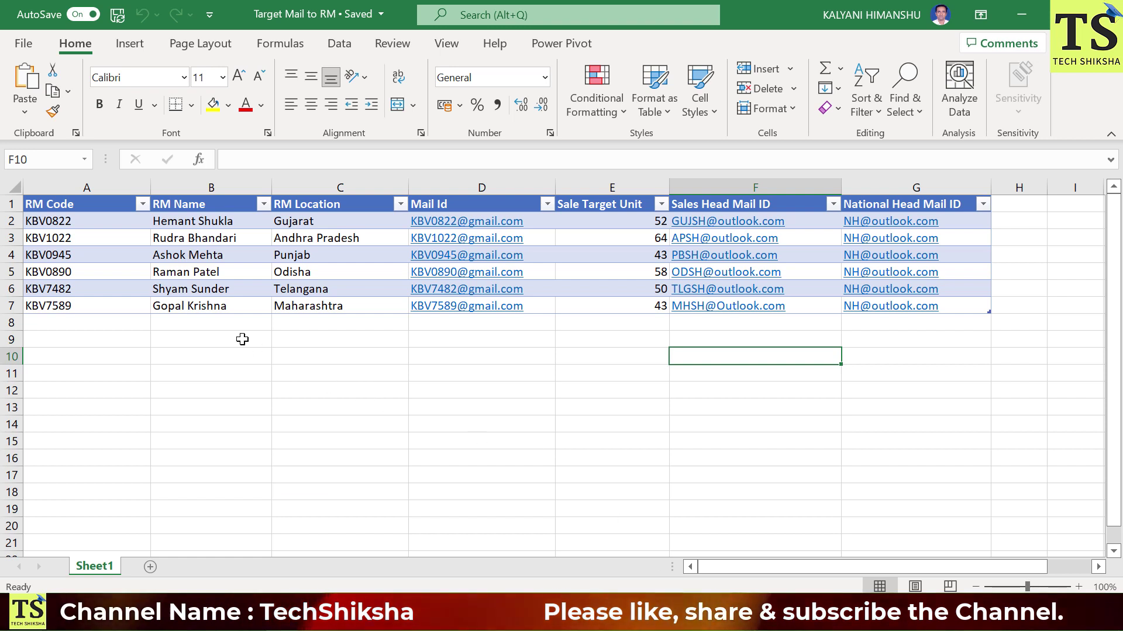
pyautogui.click(24, 306)
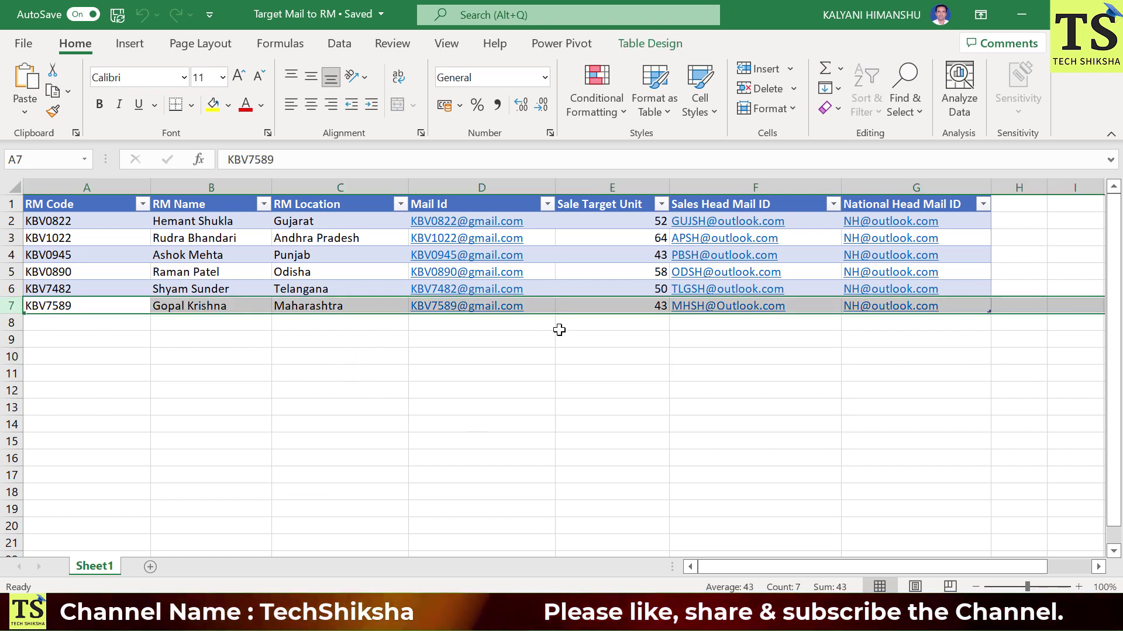
pyautogui.click(653, 305)
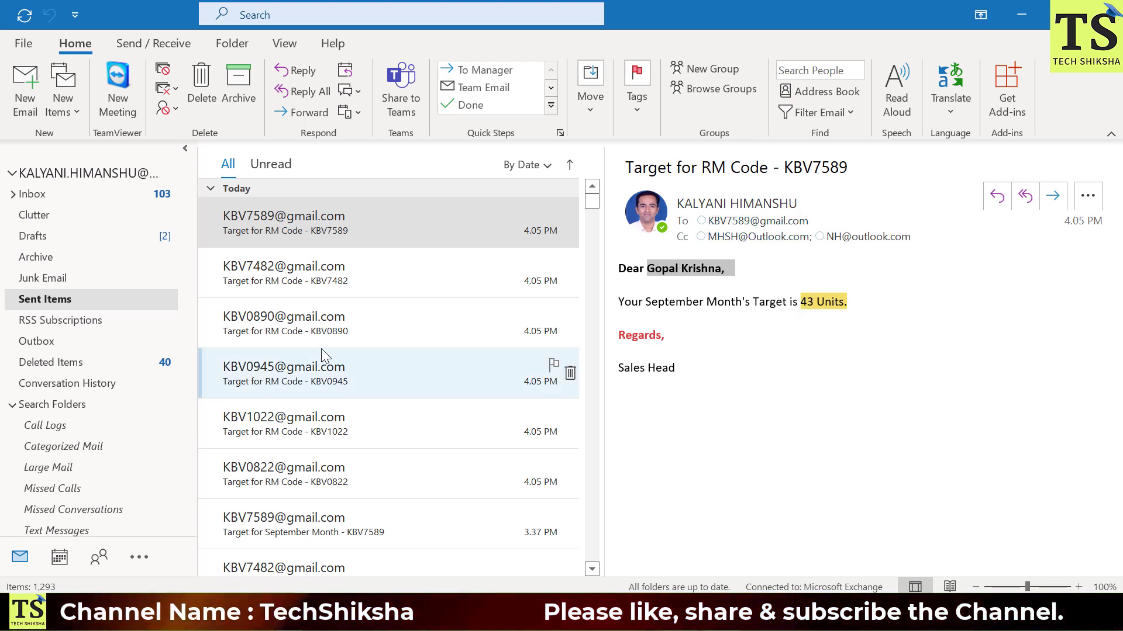
# Open the sent KBV7482, KBV0890 and KBV0945 target emails in turn, ending on the 43 Units one
pyautogui.click(283, 268)
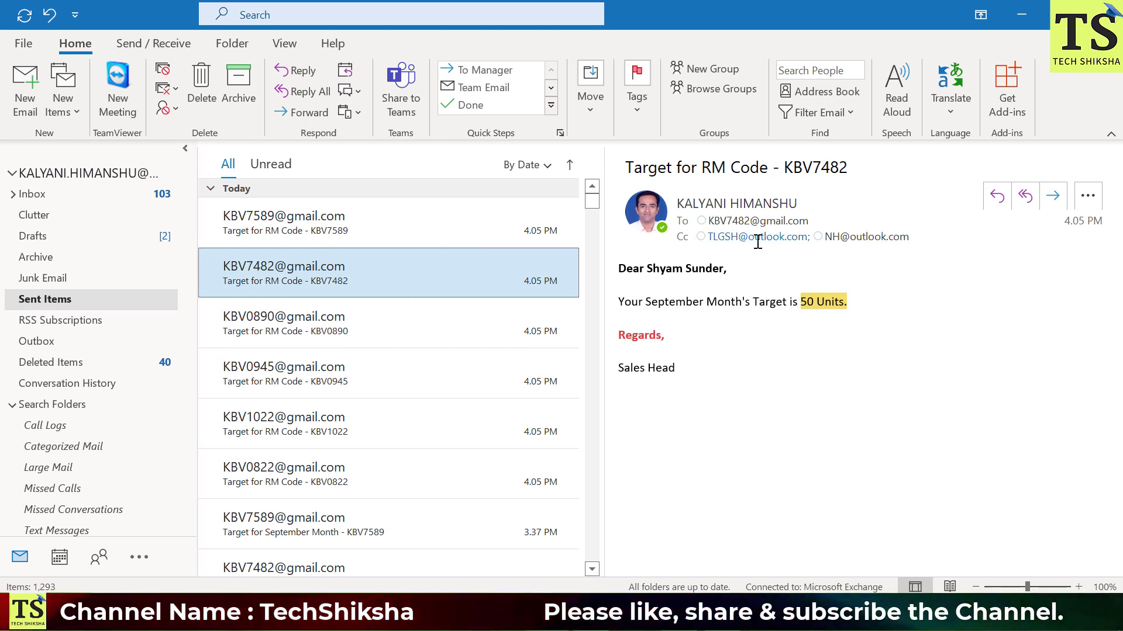
pyautogui.click(418, 321)
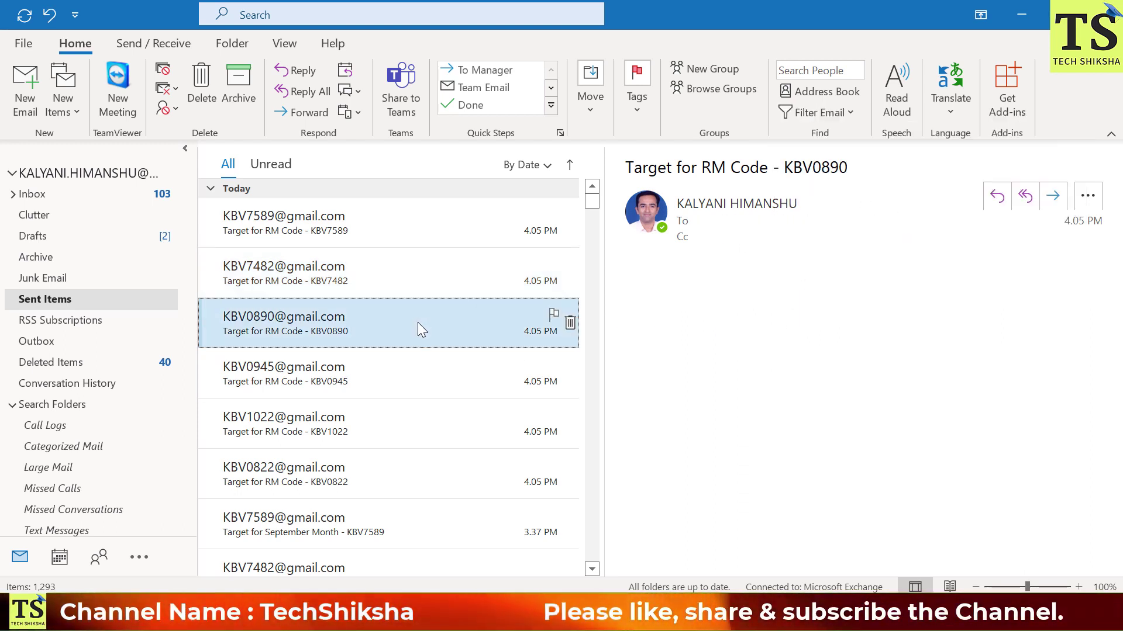
pyautogui.click(395, 361)
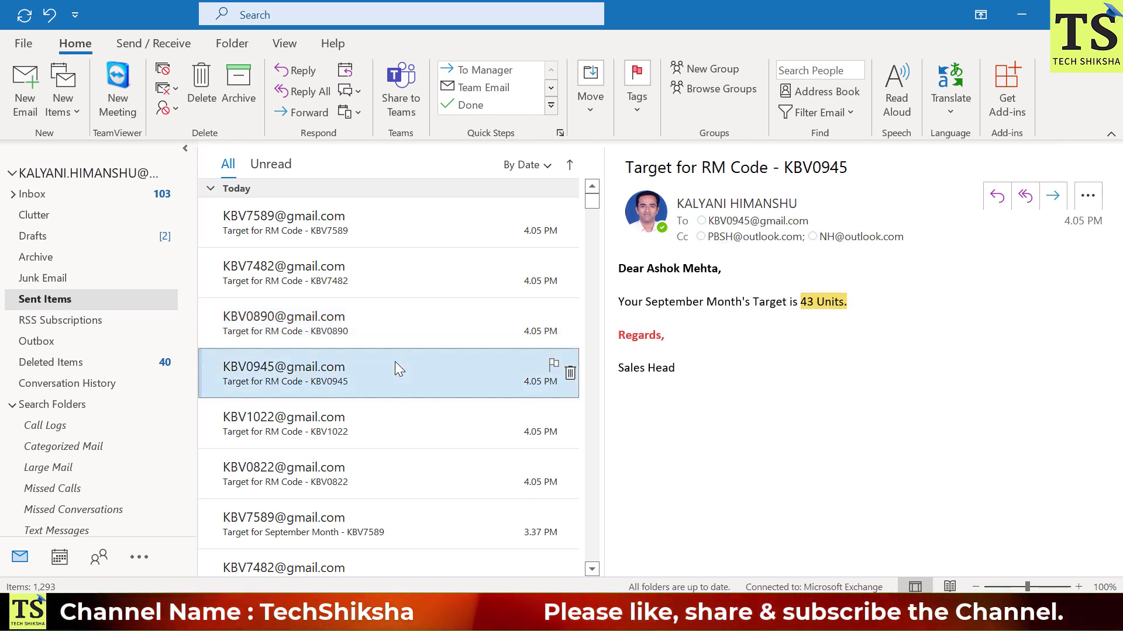